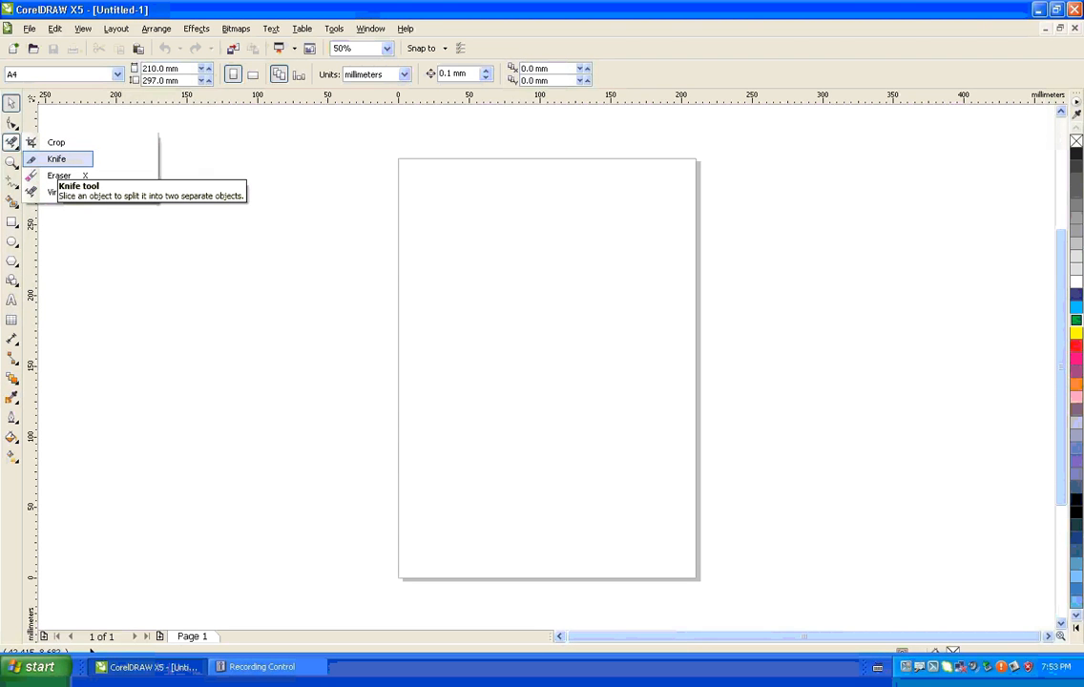
Draw a rectangle about 83 × 94 mm in the upper middle of the page and fill it green
left_click(12, 222)
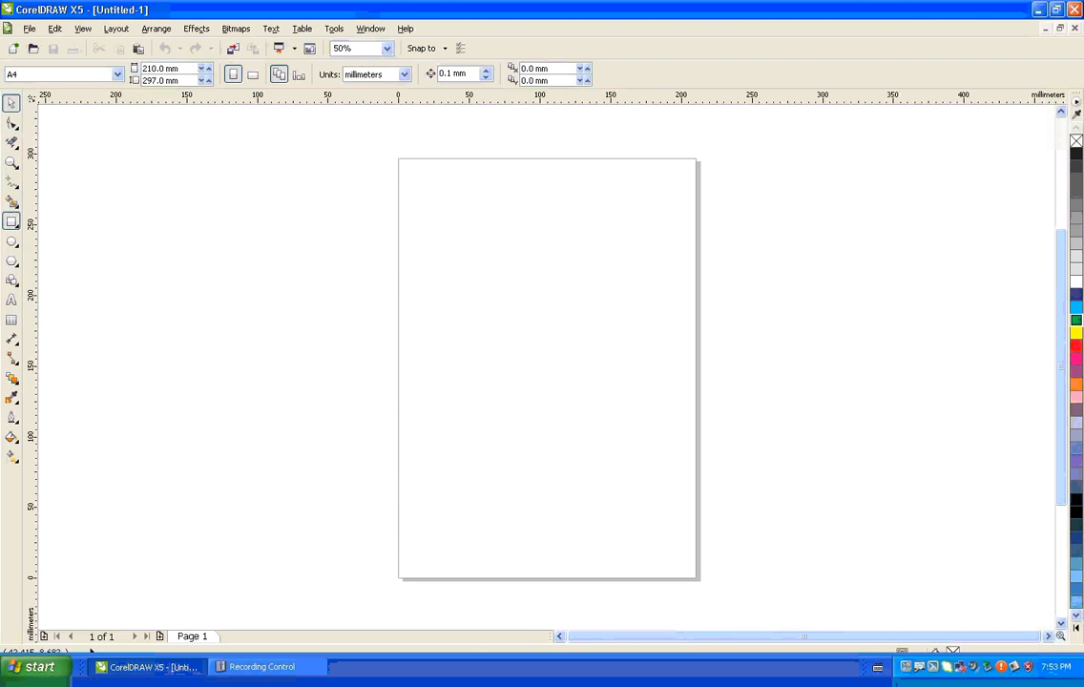
left_click_drag(500, 251, 617, 384)
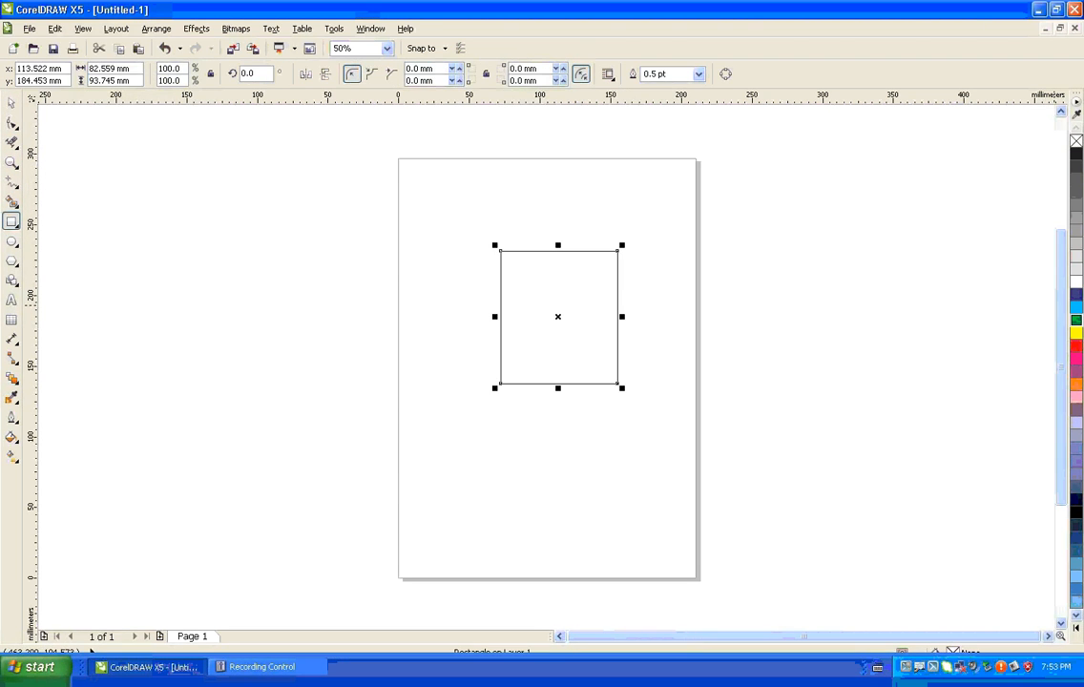
left_click(1076, 321)
Cut the green rectangle with the Knife tool from a point on its upper edge to its lower-left corner
left_click(12, 122)
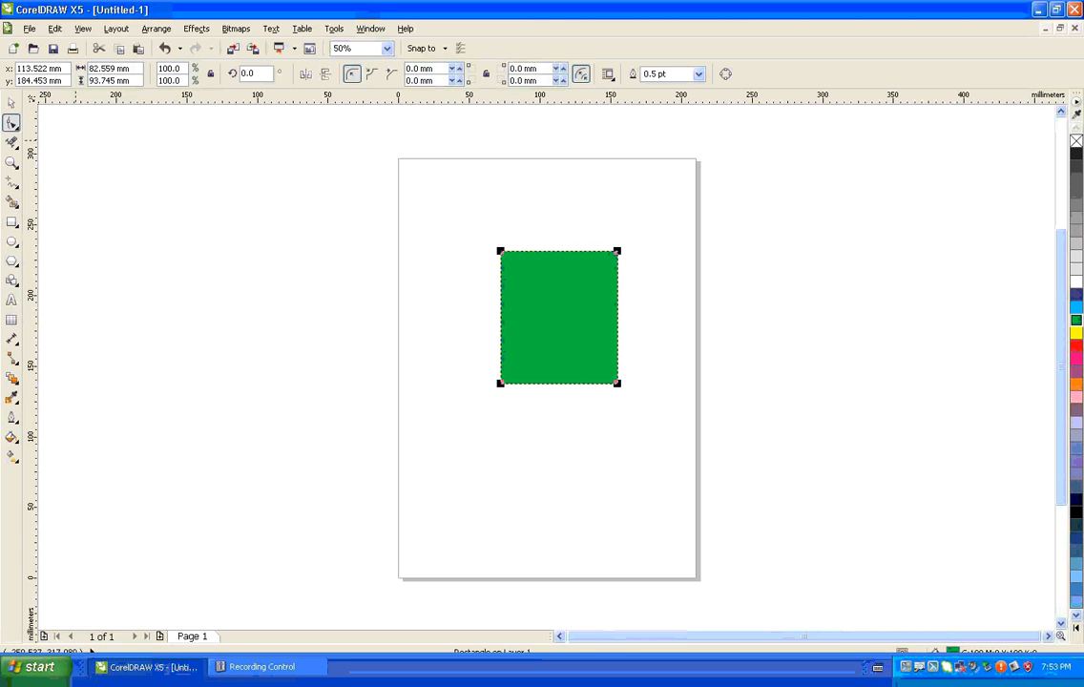
left_click(11, 141)
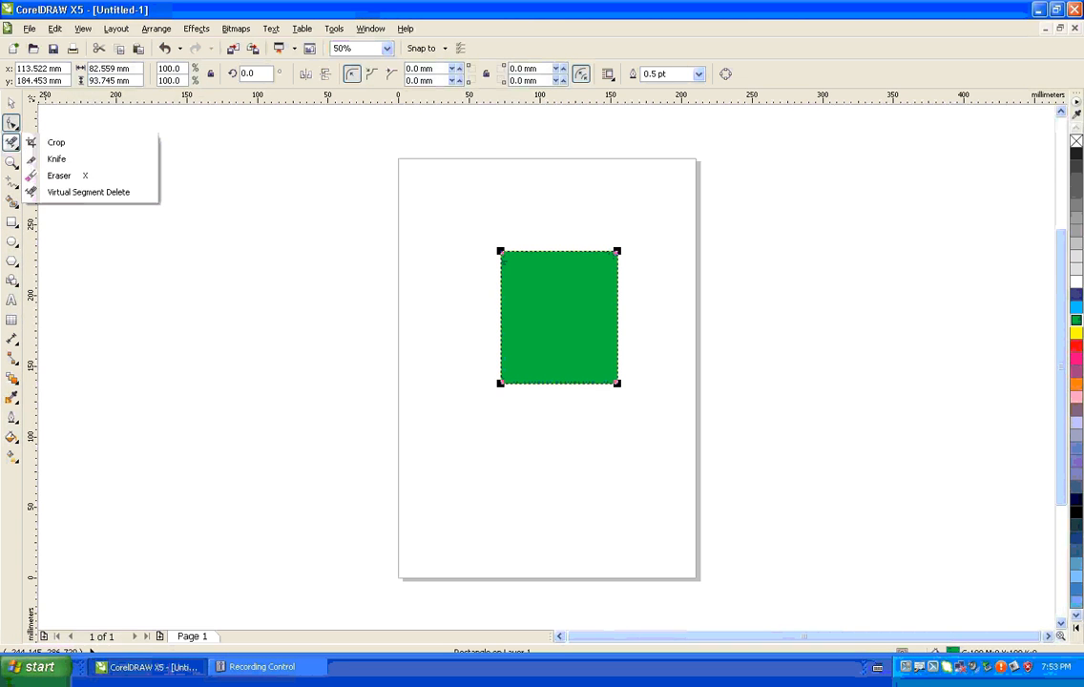
left_click(48, 158)
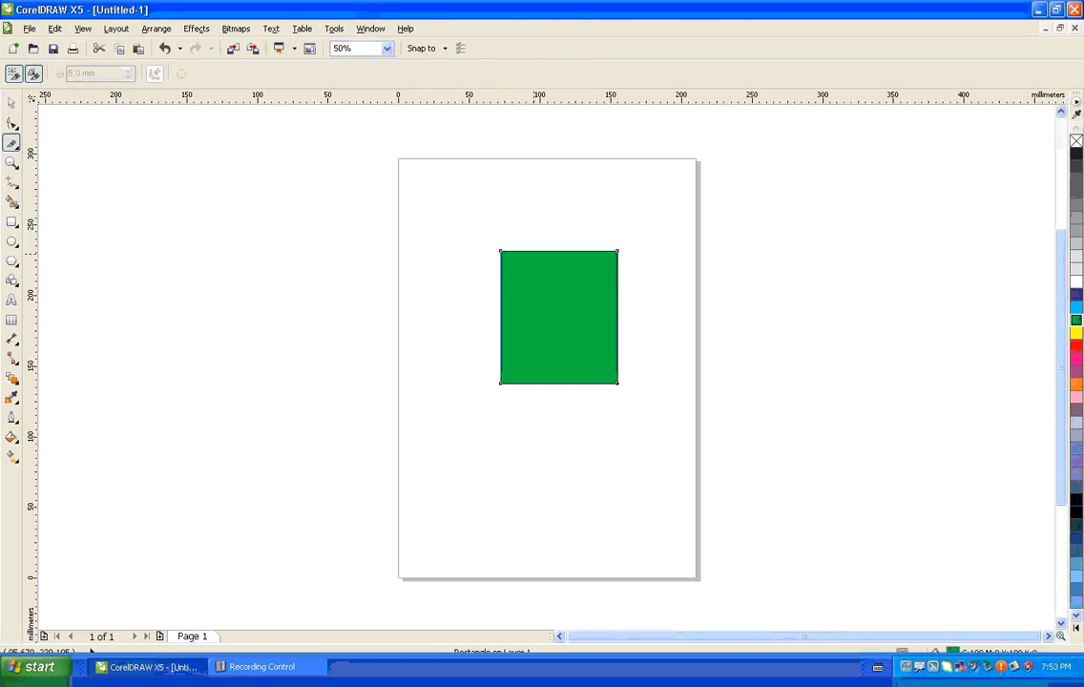
left_click(528, 251)
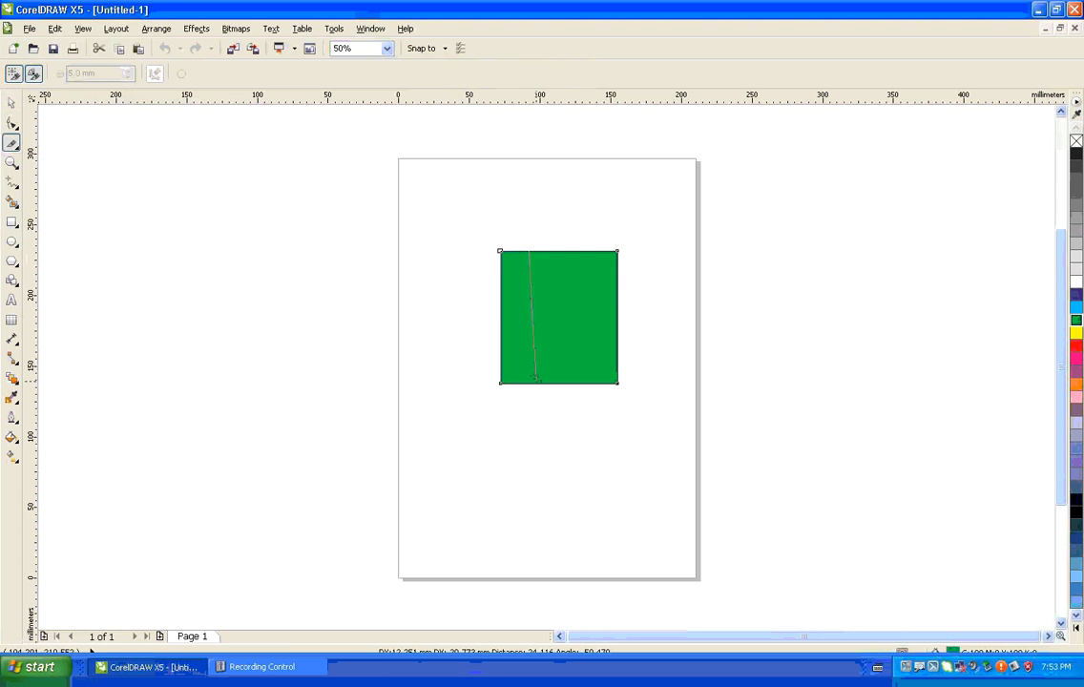
left_click(501, 382)
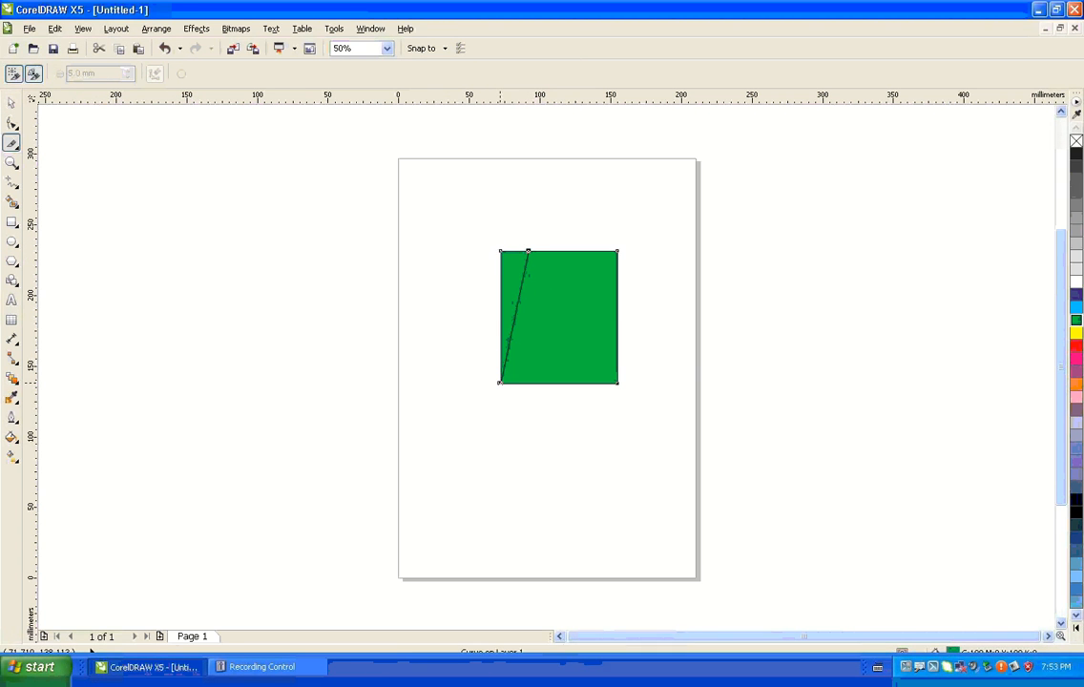
Move the cut green rectangle slightly toward the page's left edge and break its curve apart
key("space")
left_click(453, 286)
left_click_drag(535, 280, 497, 291)
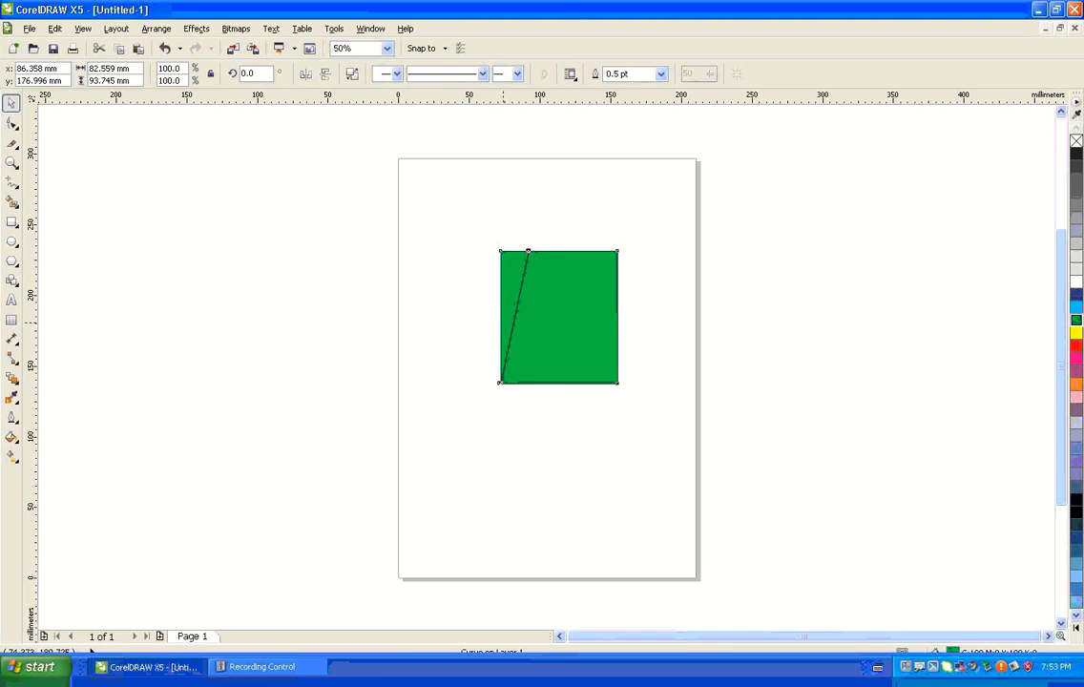
left_click(157, 29)
left_click(196, 196)
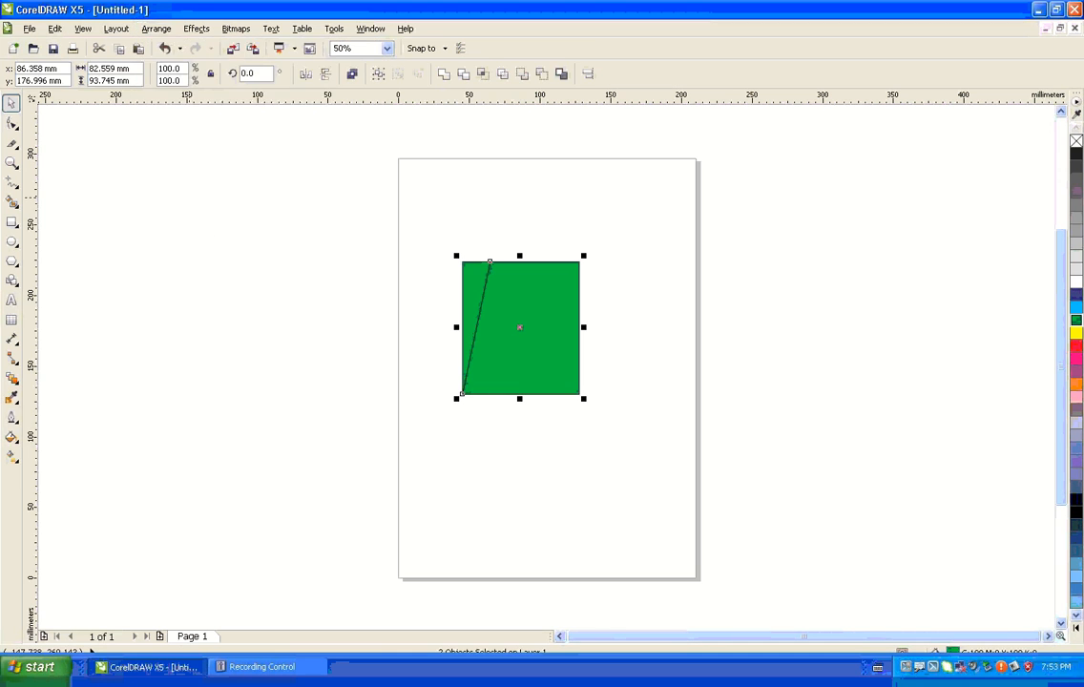
left_click(156, 29)
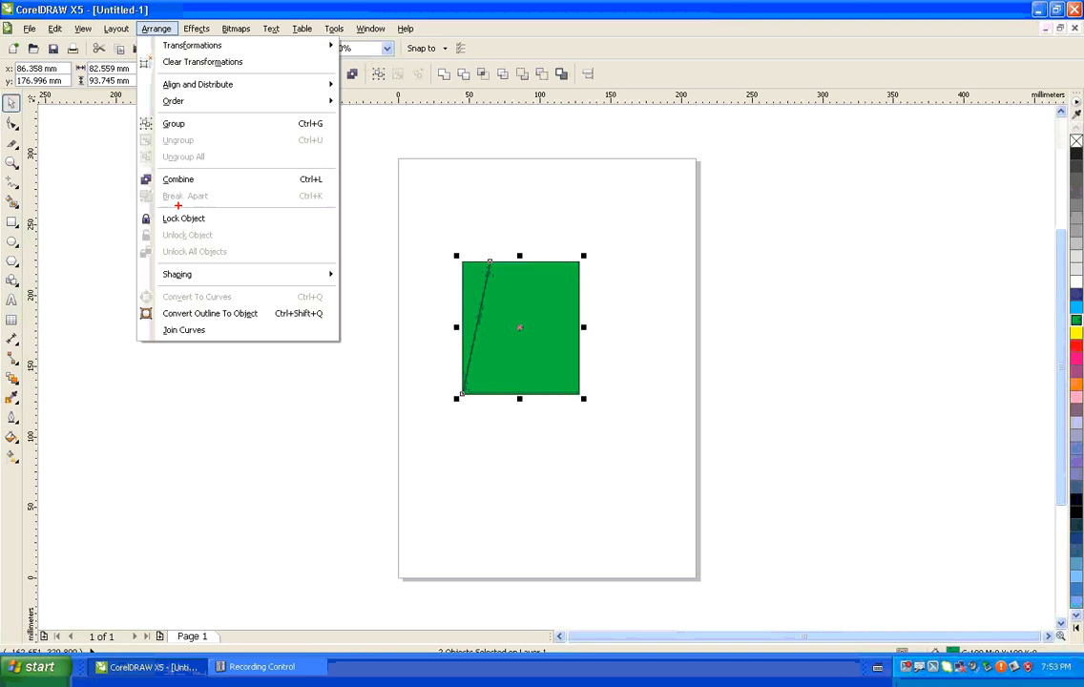
mouse_move(203, 175)
left_mouse_down()
mouse_move(331, 224)
mouse_move(158, 195)
left_mouse_up()
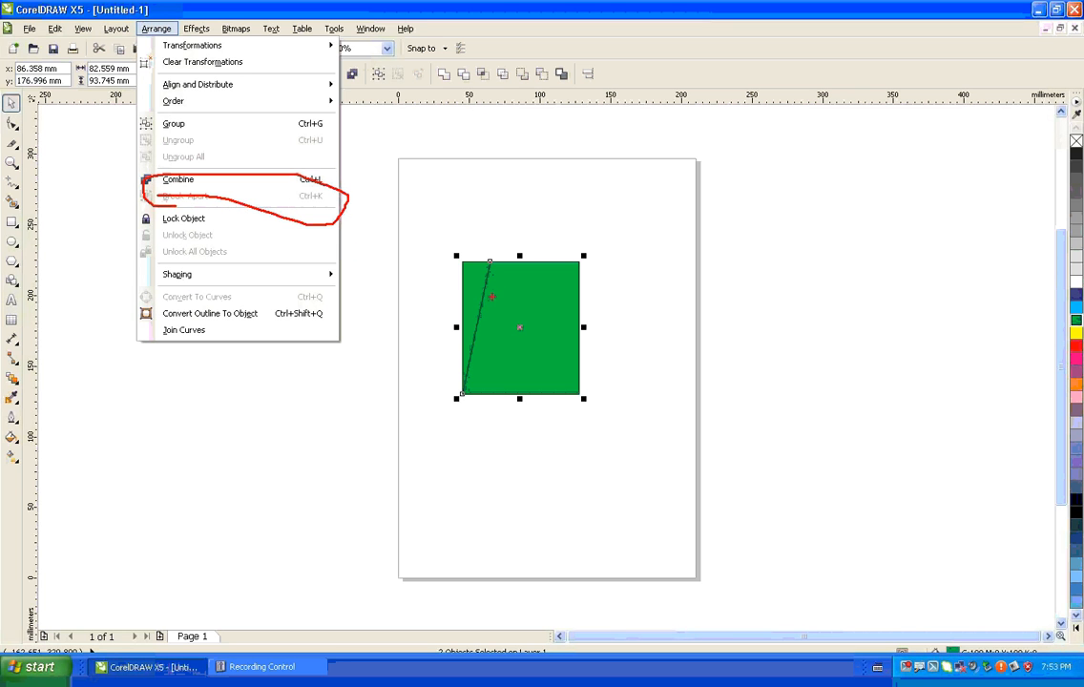
key("Escape")
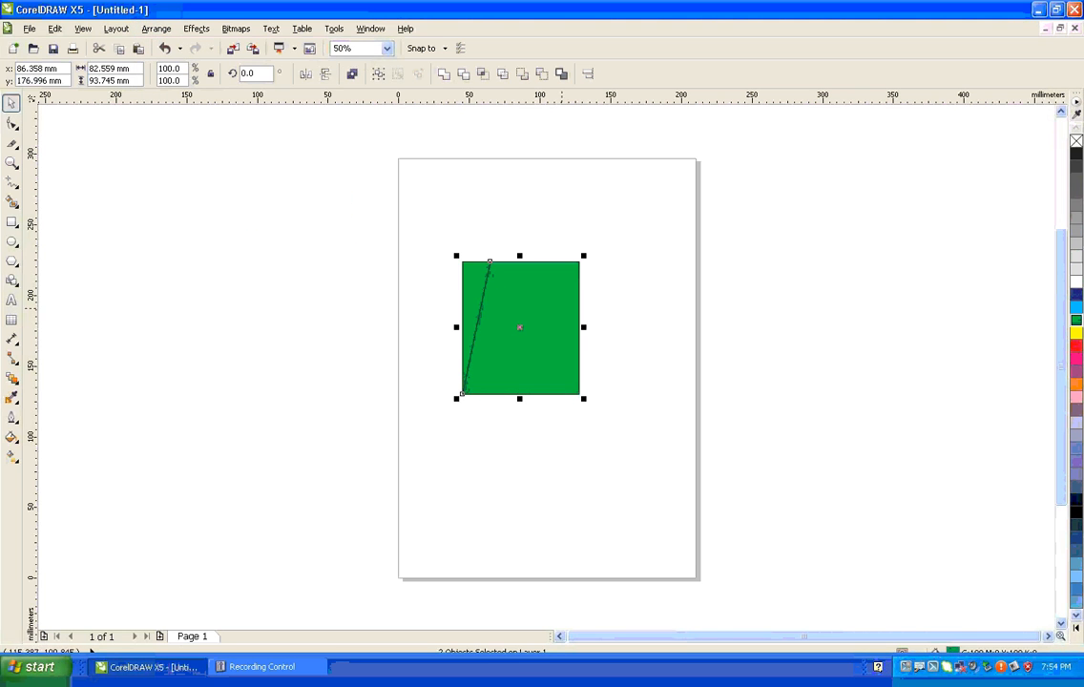
Pull the two green pieces apart, moving the narrow wedge left and the large piece right and slightly down
left_click(375, 250)
left_click_drag(483, 287, 469, 287)
left_click_drag(535, 334, 556, 343)
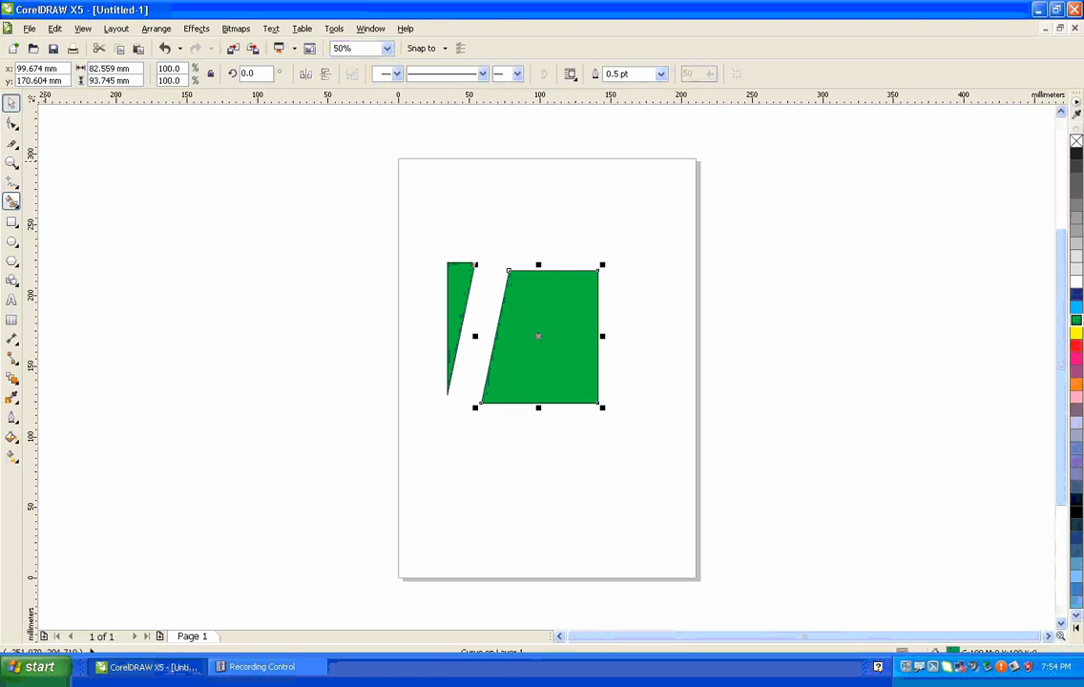
Draw an ellipse about 112 × 50 mm above the green pieces and fill it red
left_click(12, 241)
left_click_drag(437, 181, 595, 251)
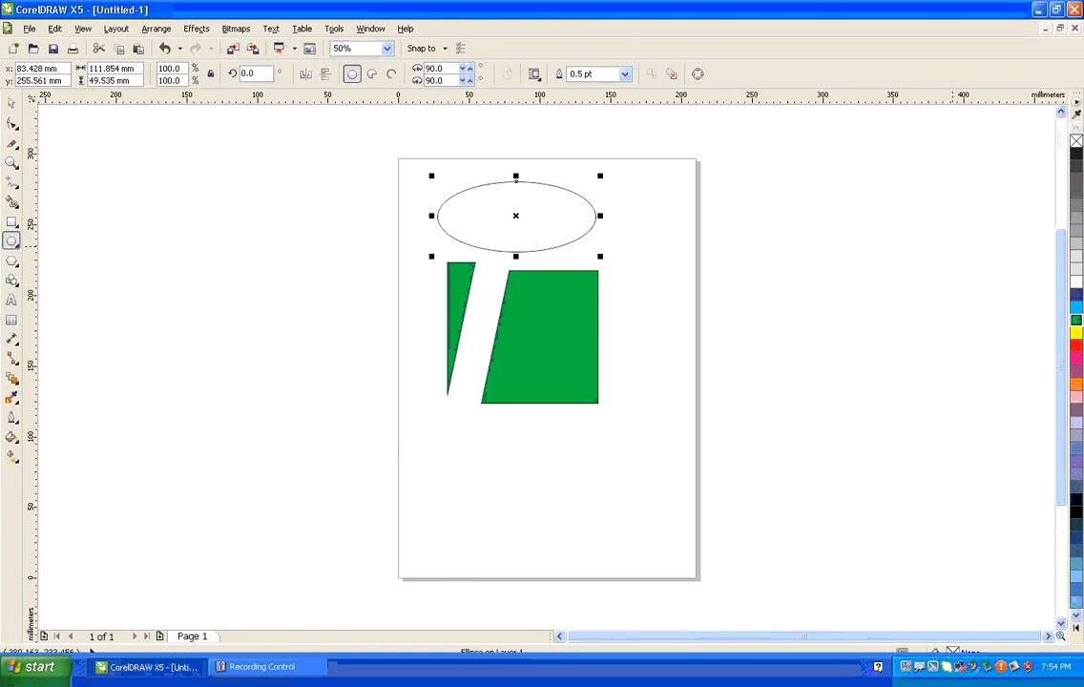
left_click(1076, 193)
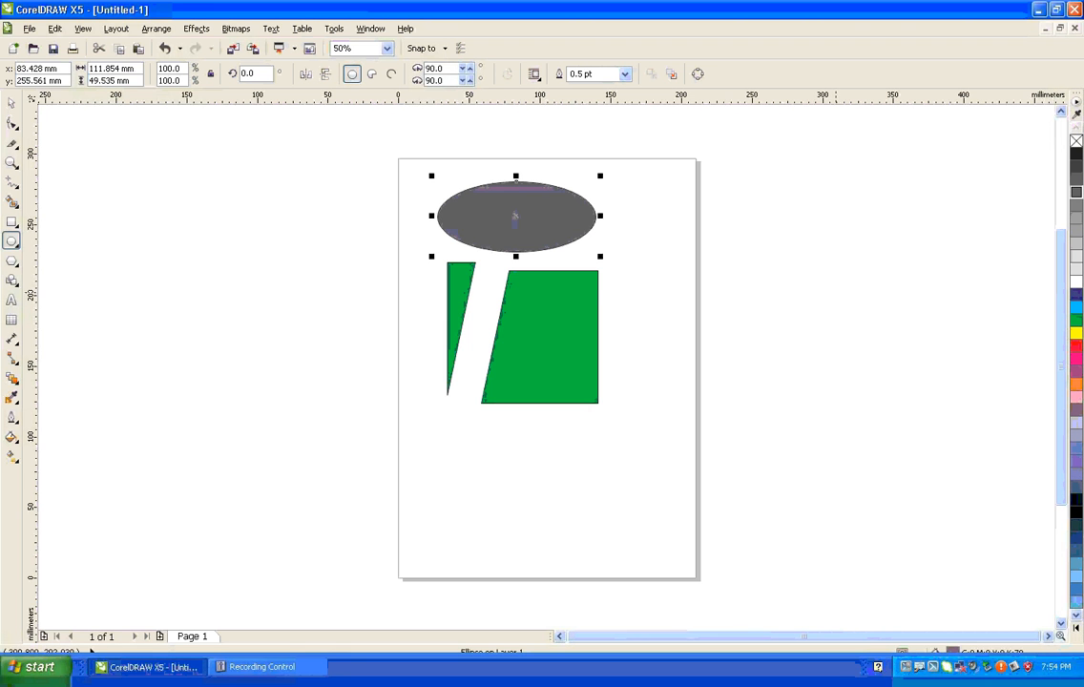
left_click(1077, 347)
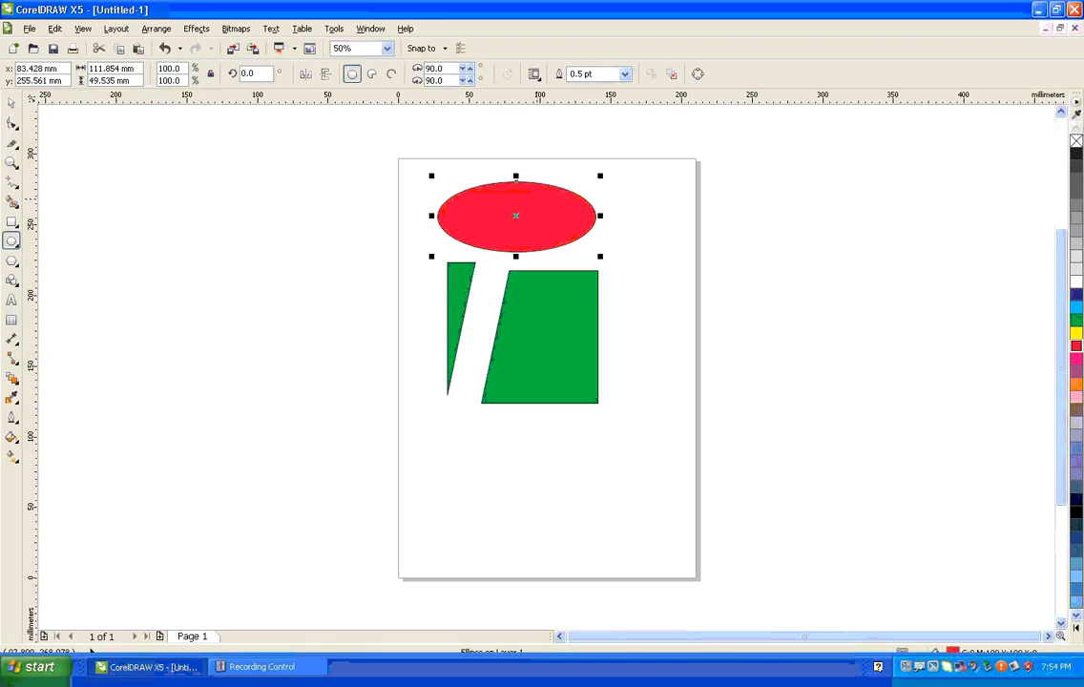
Cut the red ellipse with the Knife tool along a nearly vertical line left of its centre
scroll(531, 200, "up", 2)
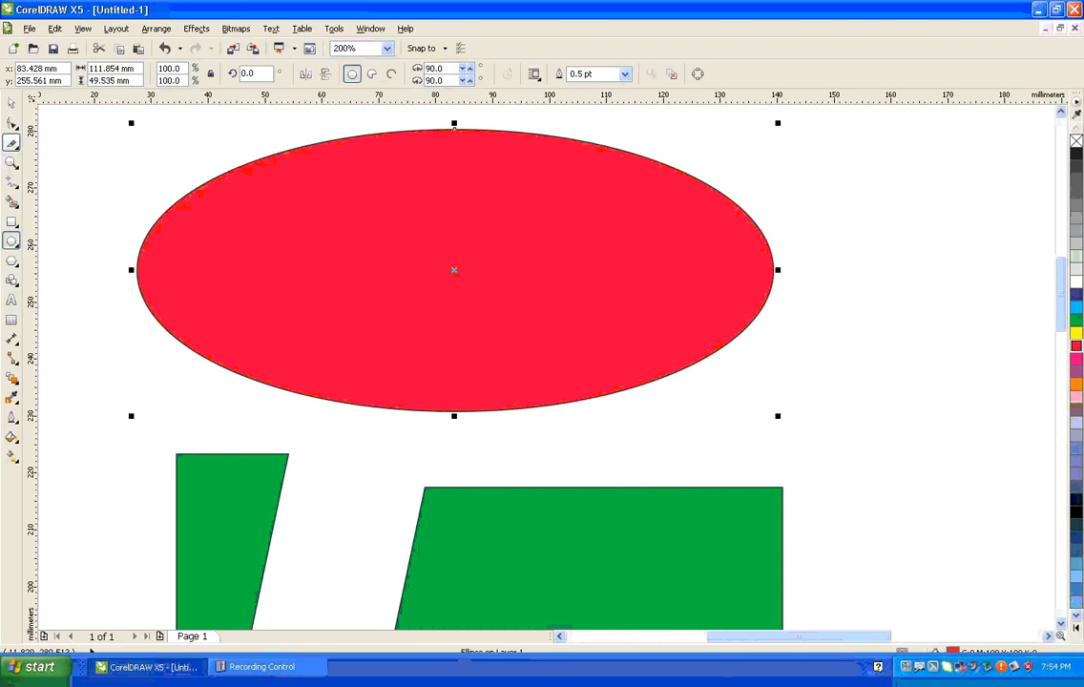
left_click(11, 143)
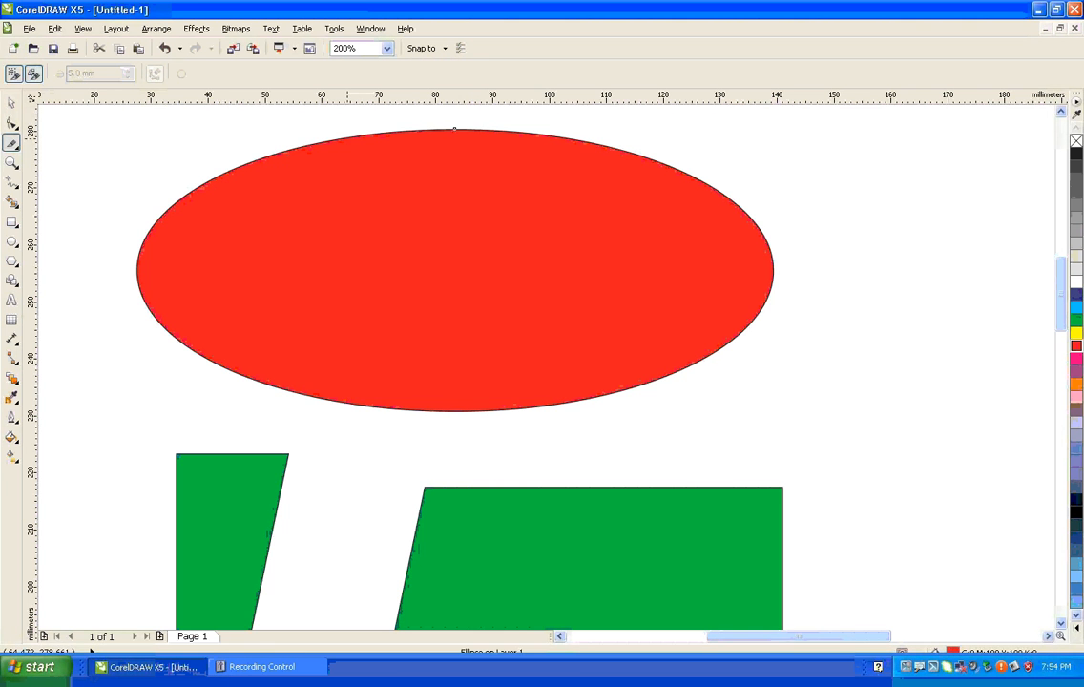
left_click_drag(347, 138, 350, 404)
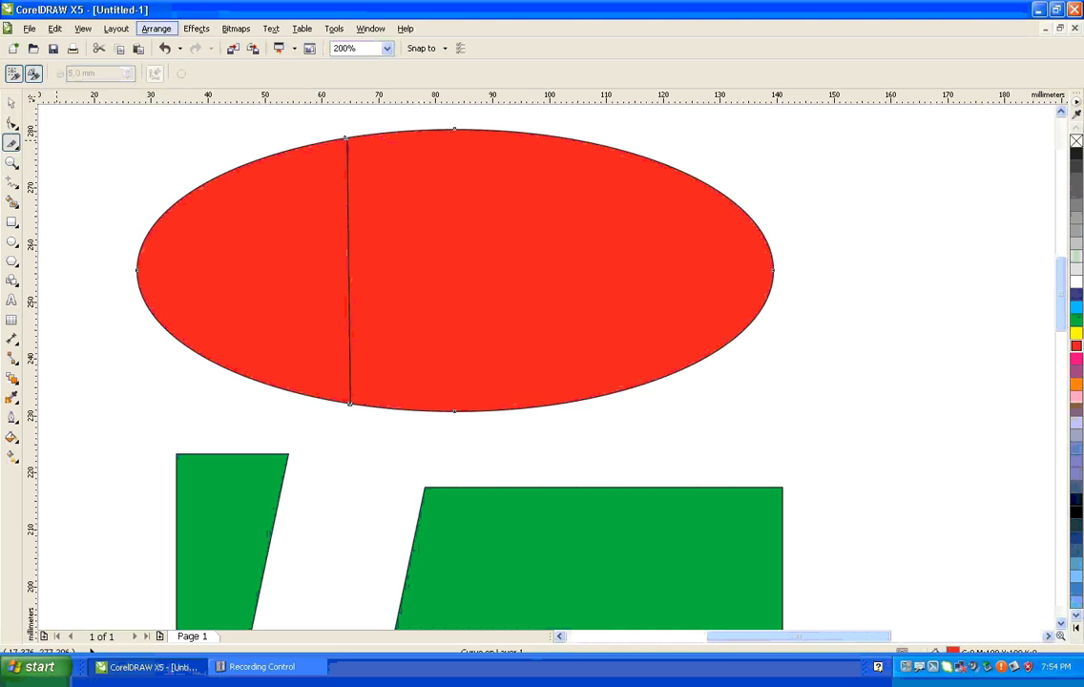
left_click(156, 28)
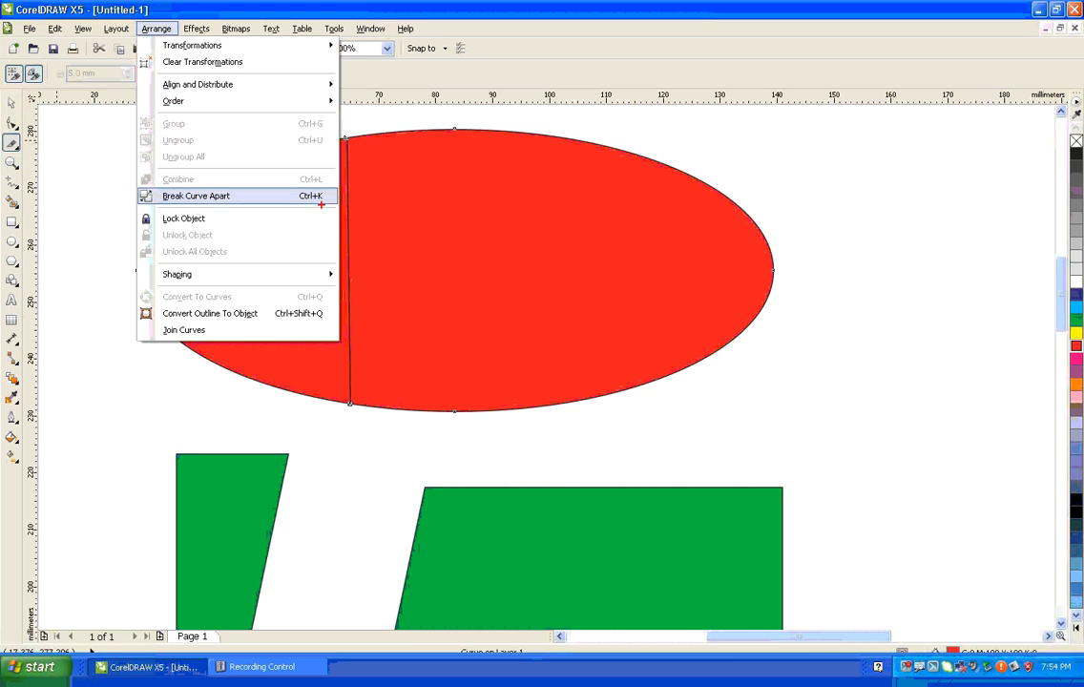
mouse_move(320, 204)
left_mouse_down()
mouse_move(160, 207)
mouse_move(152, 173)
mouse_move(325, 175)
left_mouse_up()
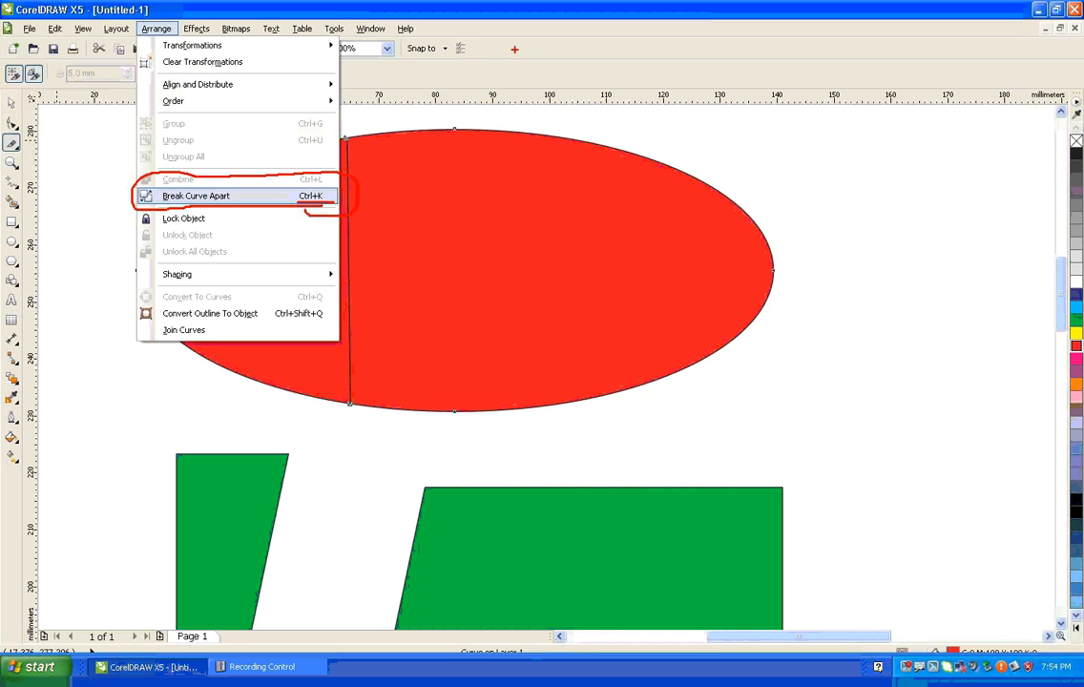
key("Escape")
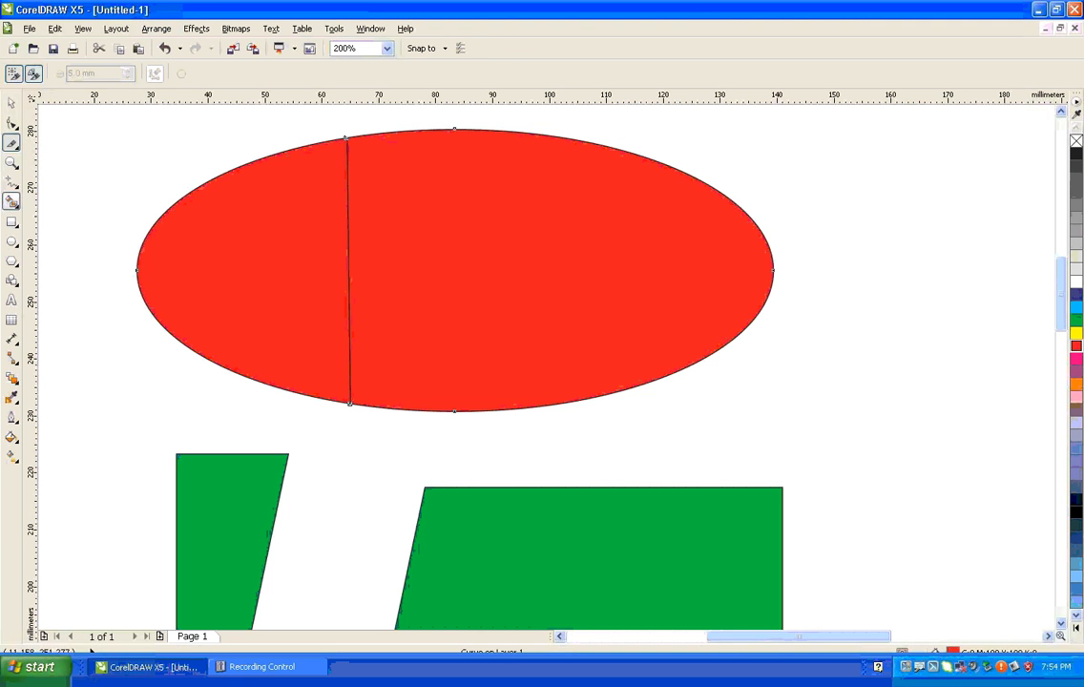
Break the cut red ellipse apart into separate curves and clear the selection
left_click(12, 103)
left_click(105, 157)
left_click(249, 210)
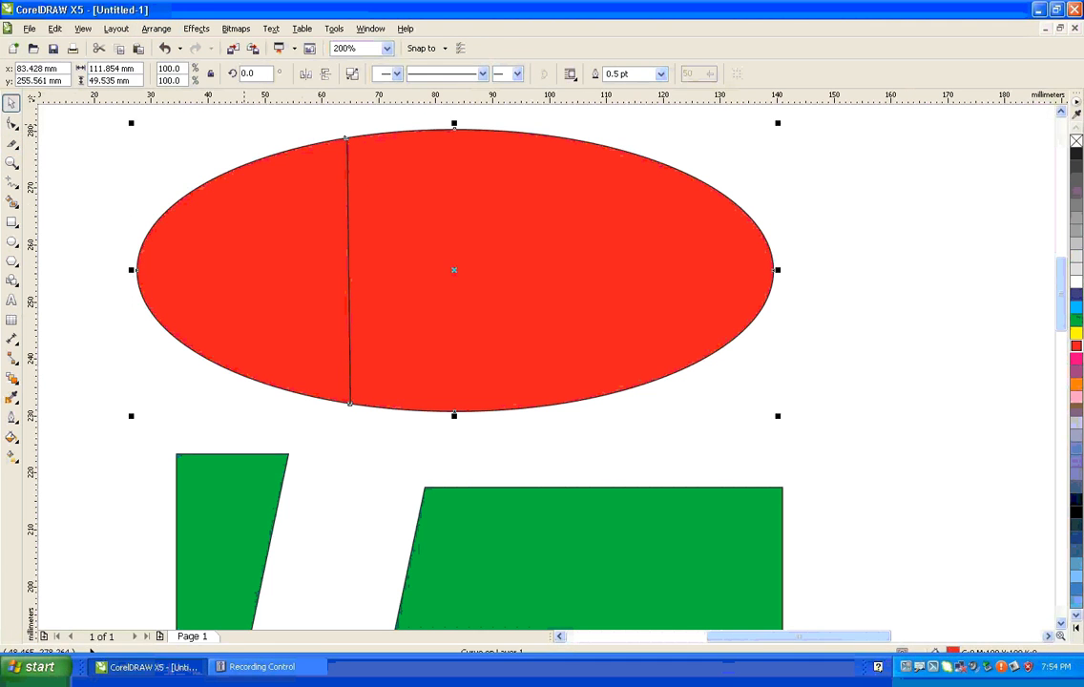
left_click(157, 29)
left_click(196, 196)
left_click(134, 158)
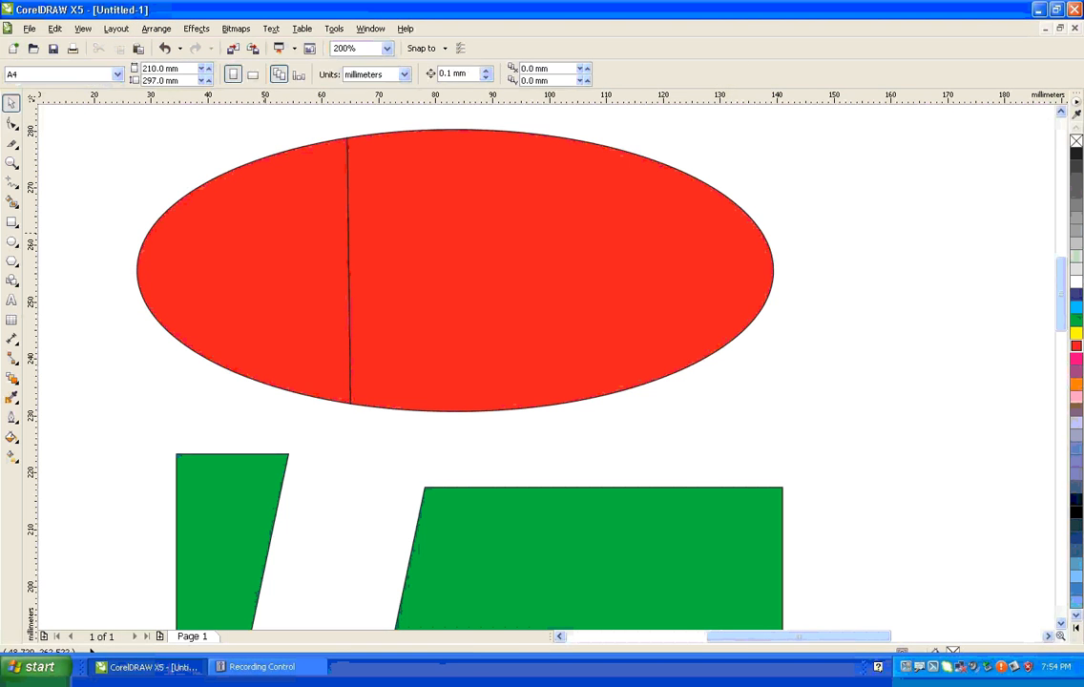
Separate the two red ellipse pieces, moving the smaller one left and slightly down and the larger one right
left_click(286, 239)
left_click_drag(315, 250, 250, 269)
left_click_drag(401, 273, 439, 273)
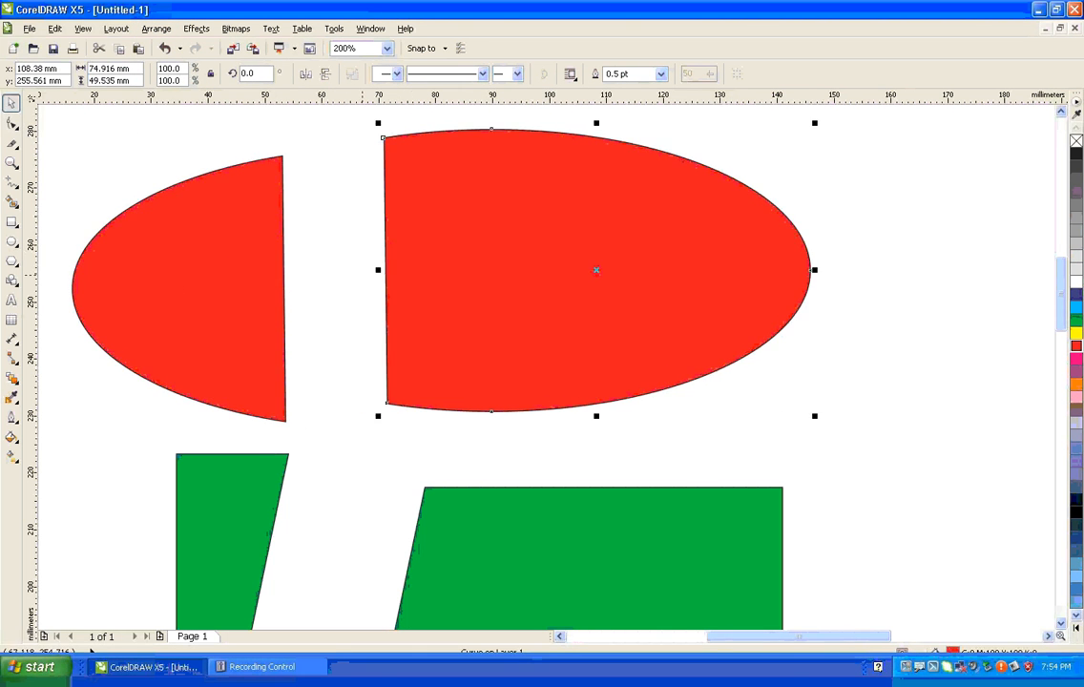
Choose the Eraser tool and try to erase with all four pieces selected, dismissing the messages
scroll(359, 275, "down", 2)
left_click_drag(227, 181, 497, 484)
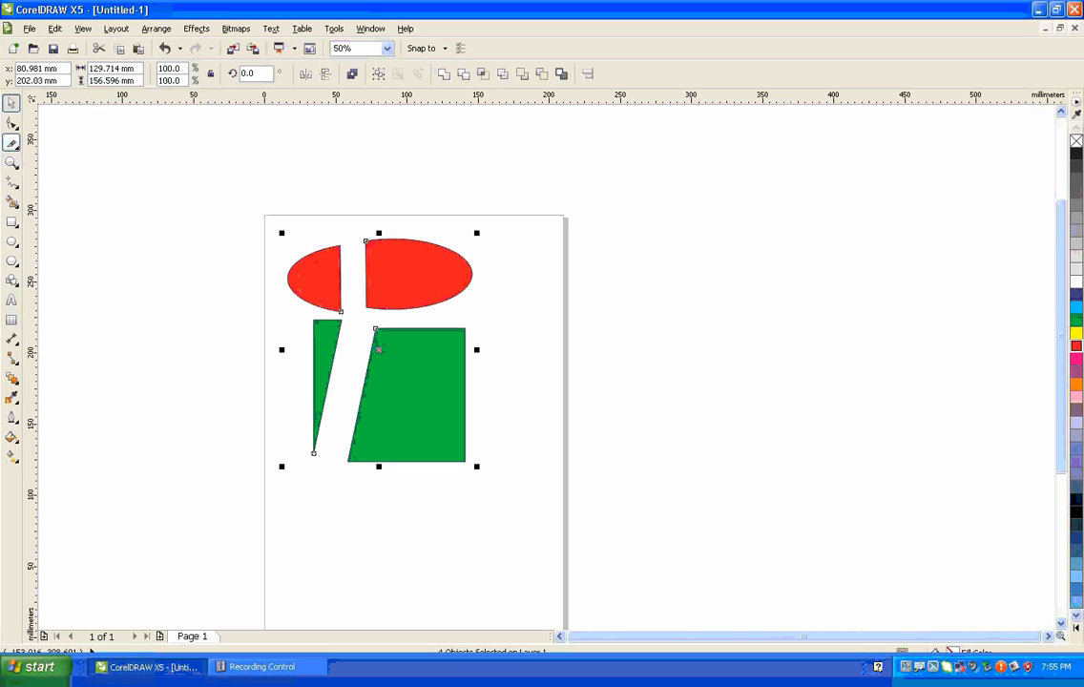
left_click(12, 144)
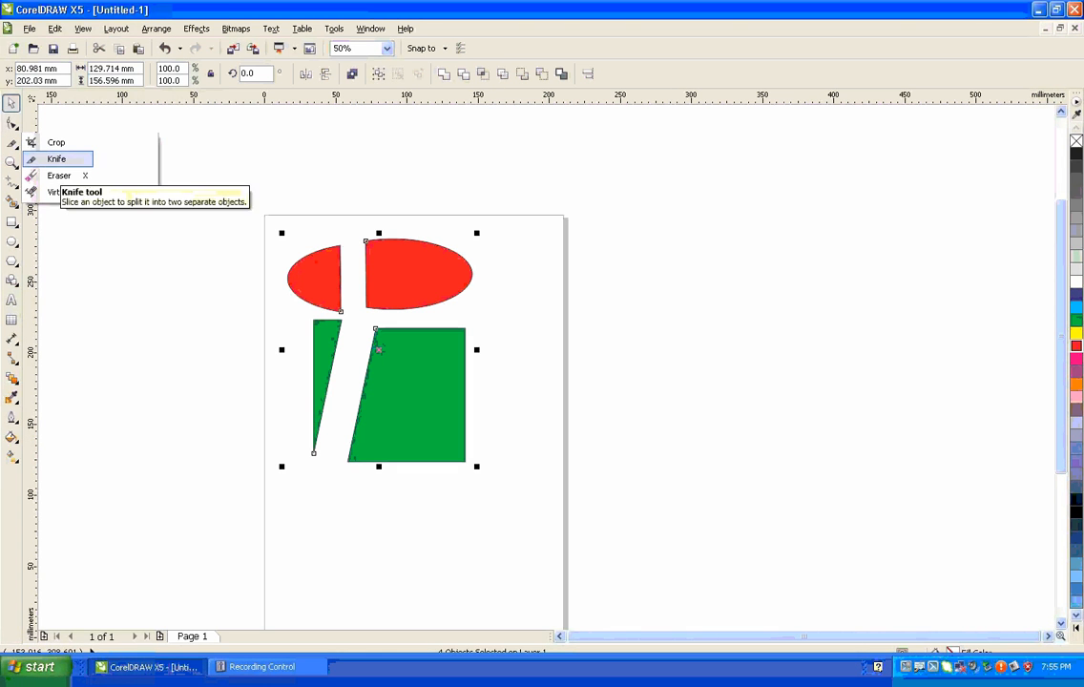
left_click(59, 176)
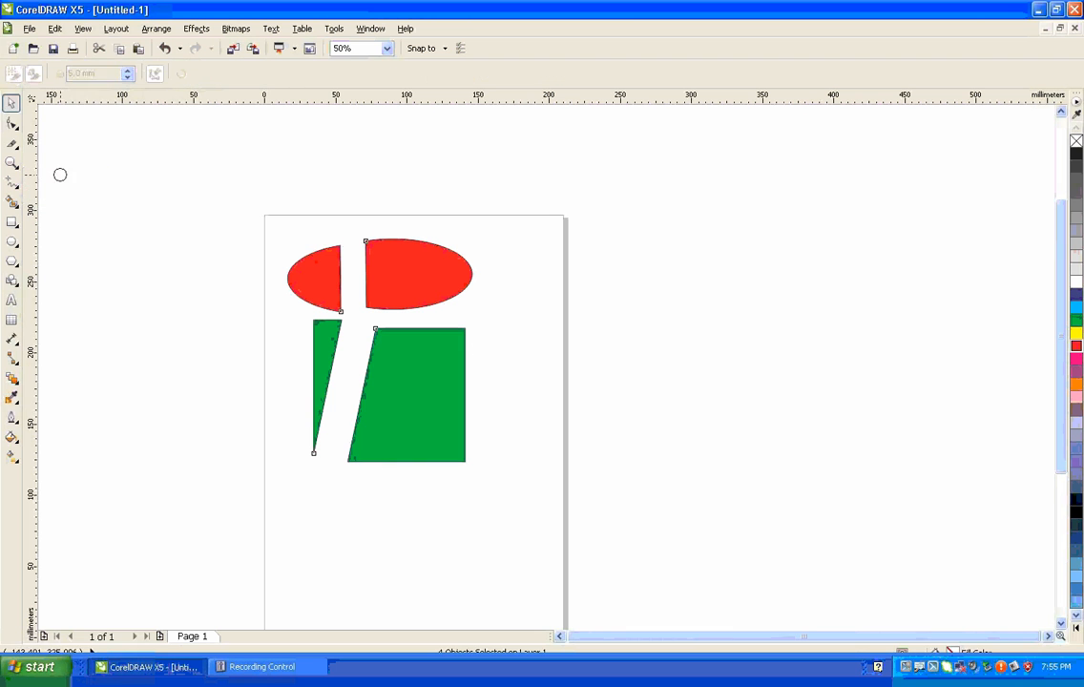
left_click(338, 272)
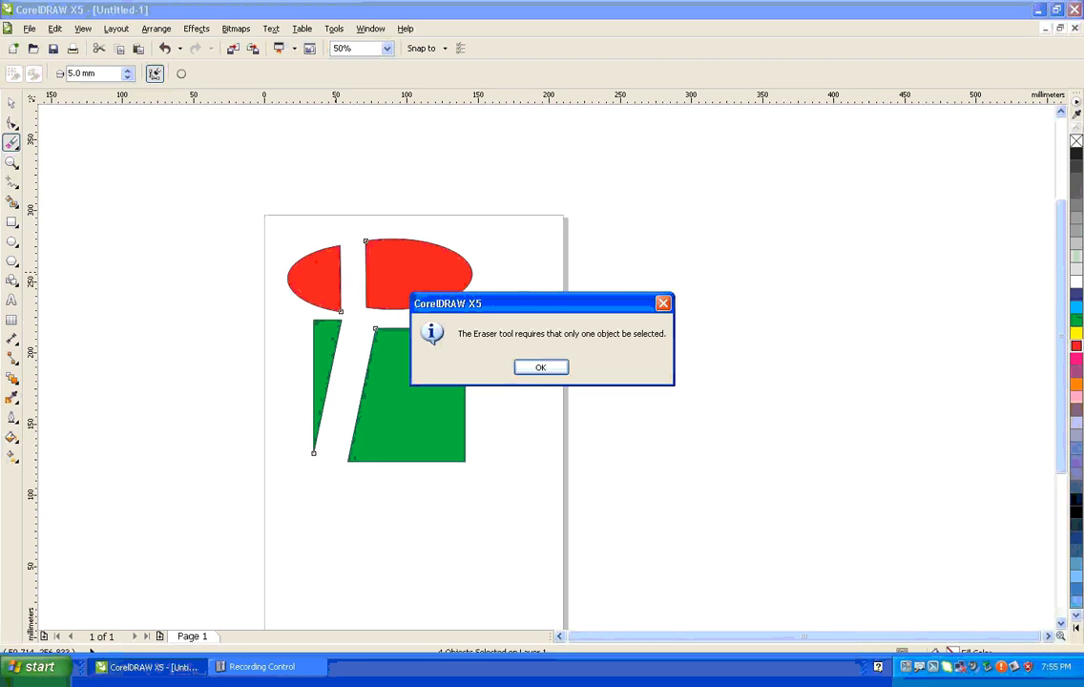
left_click(541, 368)
left_click(345, 273)
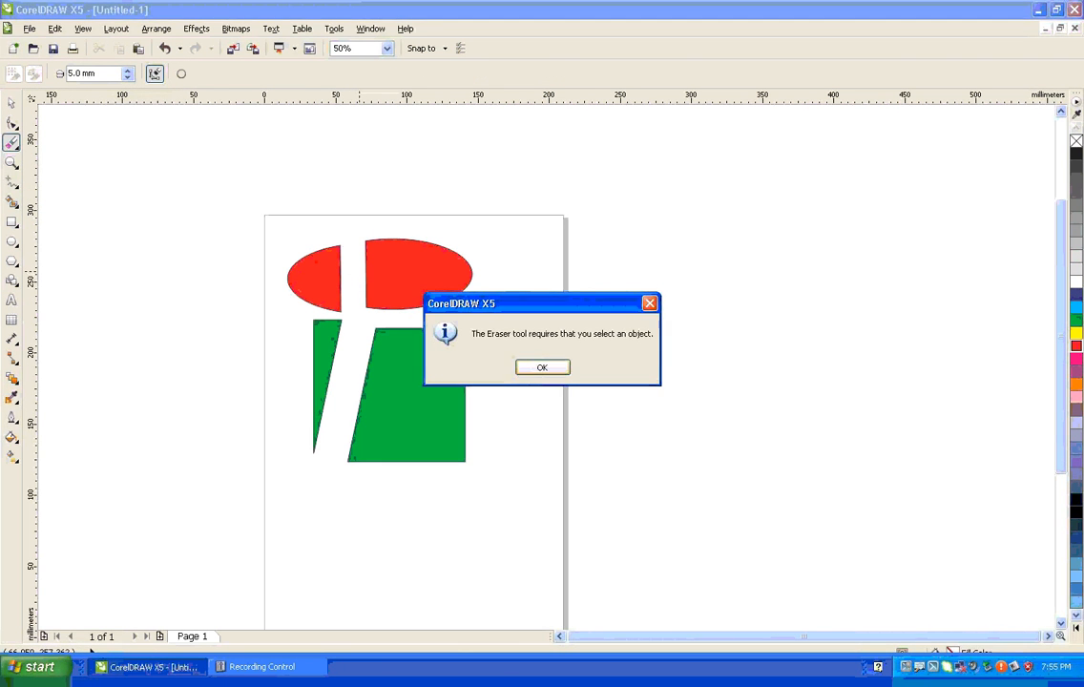
left_click(541, 367)
Select only the larger red piece and erase irregular bites along its cut side and outer edges with the 5 mm Eraser
key("space")
left_click(393, 285)
key("space")
mouse_move(367, 279)
left_mouse_down()
mouse_move(380, 269)
mouse_move(372, 245)
mouse_move(399, 244)
left_mouse_up()
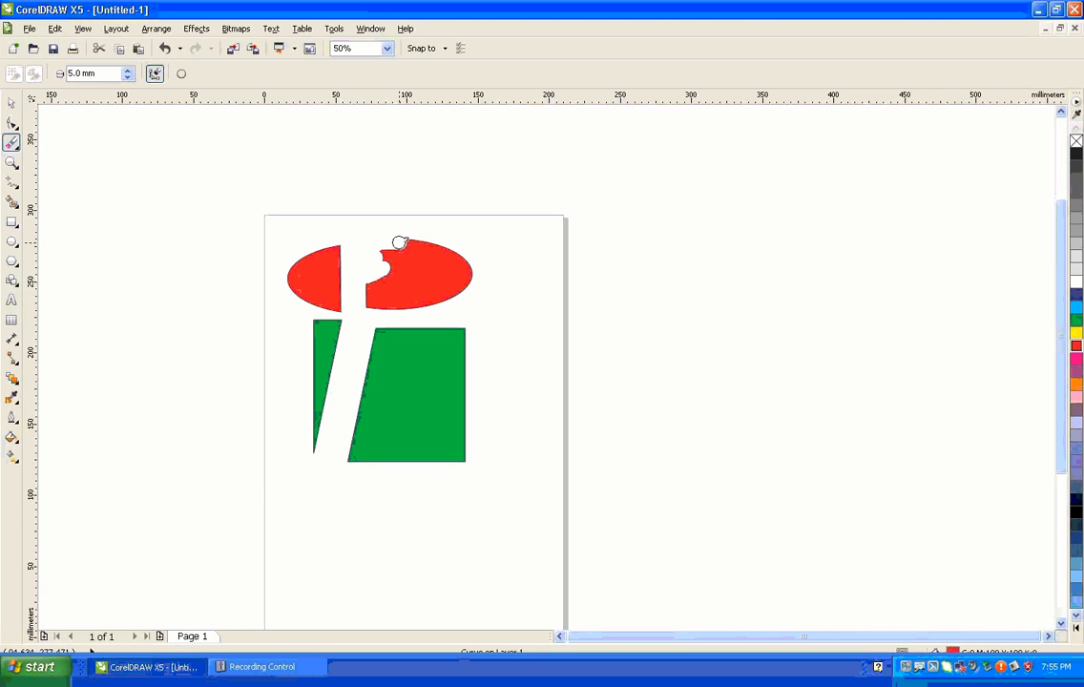
scroll(399, 244, "up", 2)
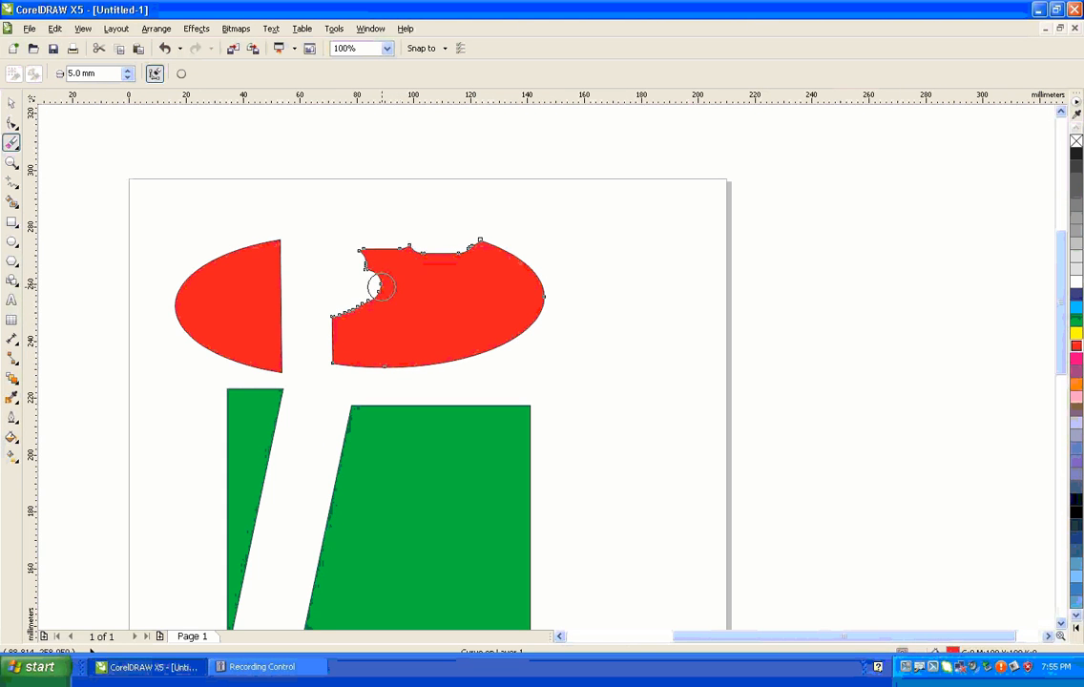
mouse_move(366, 289)
left_mouse_down()
mouse_move(340, 302)
mouse_move(329, 362)
mouse_move(408, 376)
mouse_move(455, 369)
mouse_move(529, 333)
mouse_move(551, 283)
mouse_move(475, 242)
mouse_move(468, 255)
mouse_move(398, 231)
mouse_move(366, 238)
mouse_move(487, 254)
mouse_move(503, 272)
mouse_move(426, 270)
mouse_move(442, 279)
mouse_move(448, 258)
mouse_move(466, 293)
mouse_move(508, 283)
left_mouse_up()
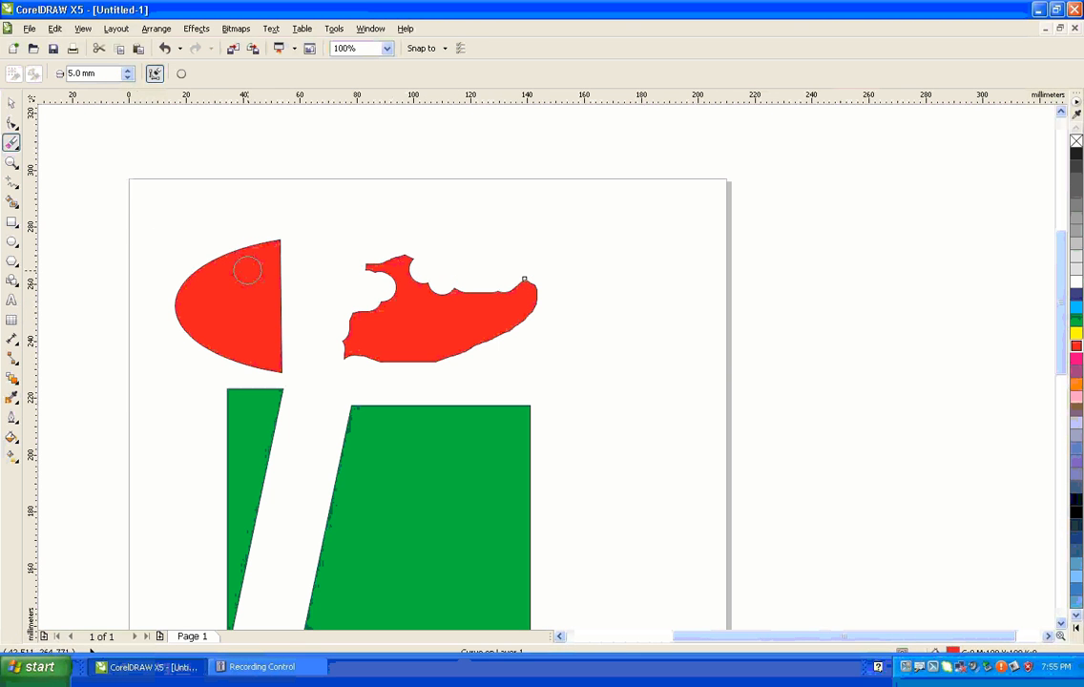
Import image 103 at its original size and move it up and left so it covers the red pieces
left_click(12, 102)
left_click(30, 29)
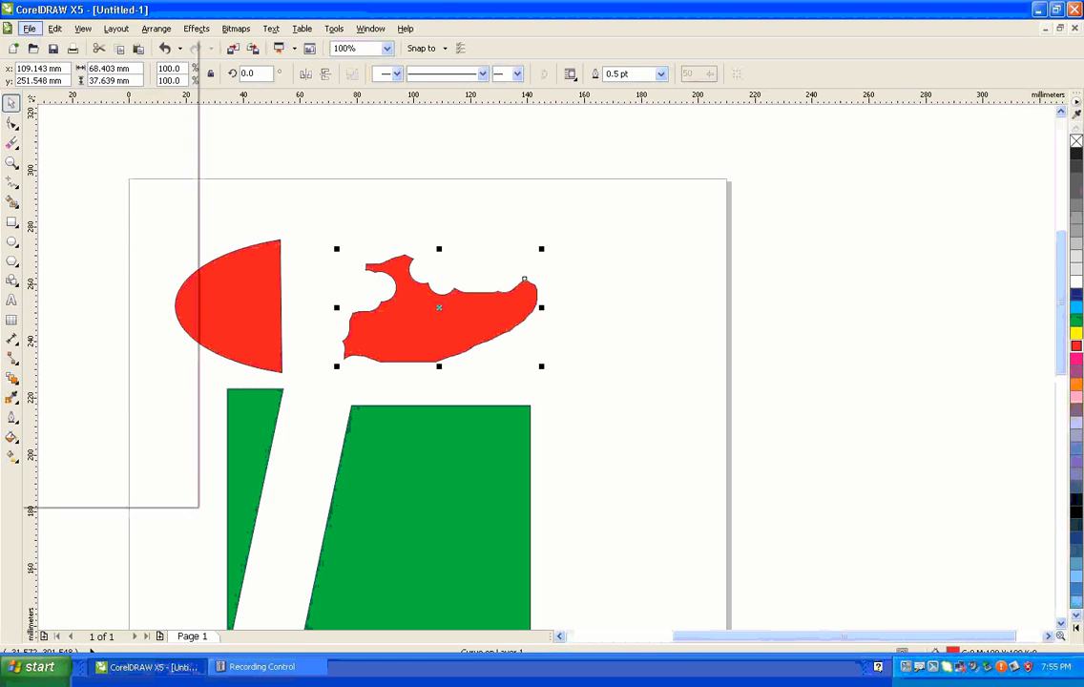
left_click(60, 217)
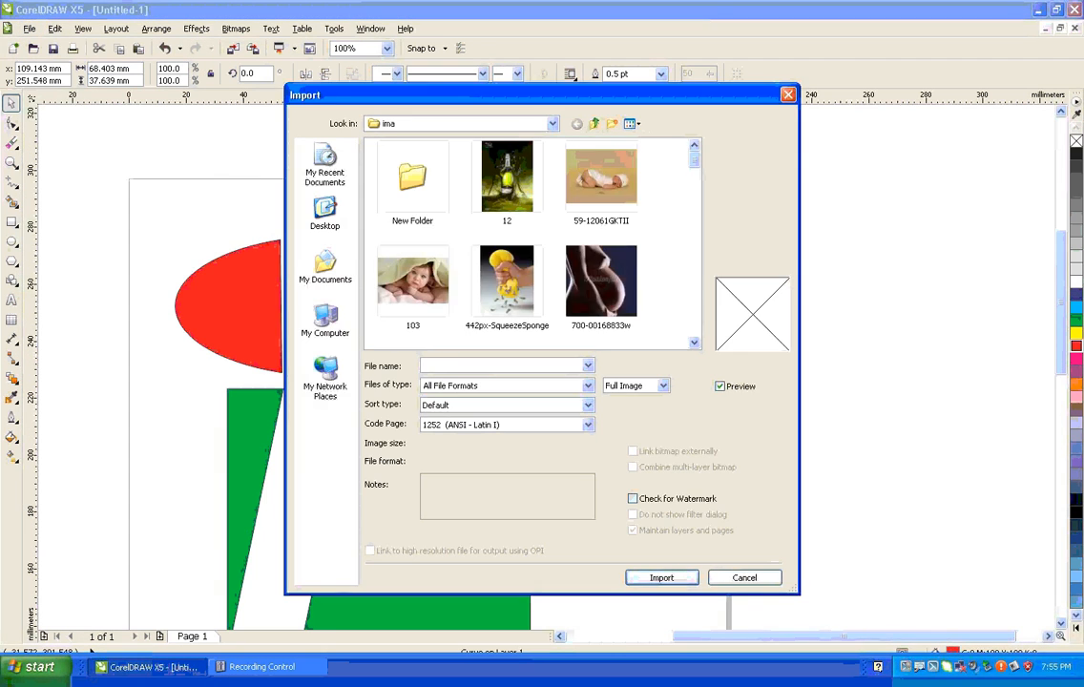
double_click(414, 281)
left_click(277, 205)
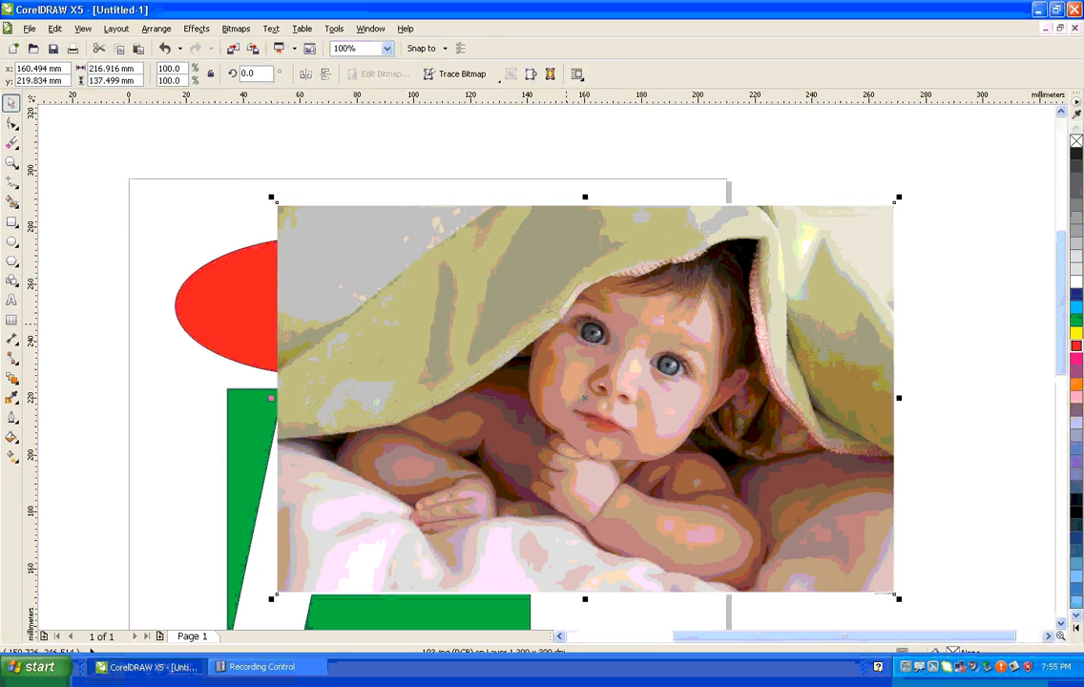
left_click_drag(600, 329, 473, 289)
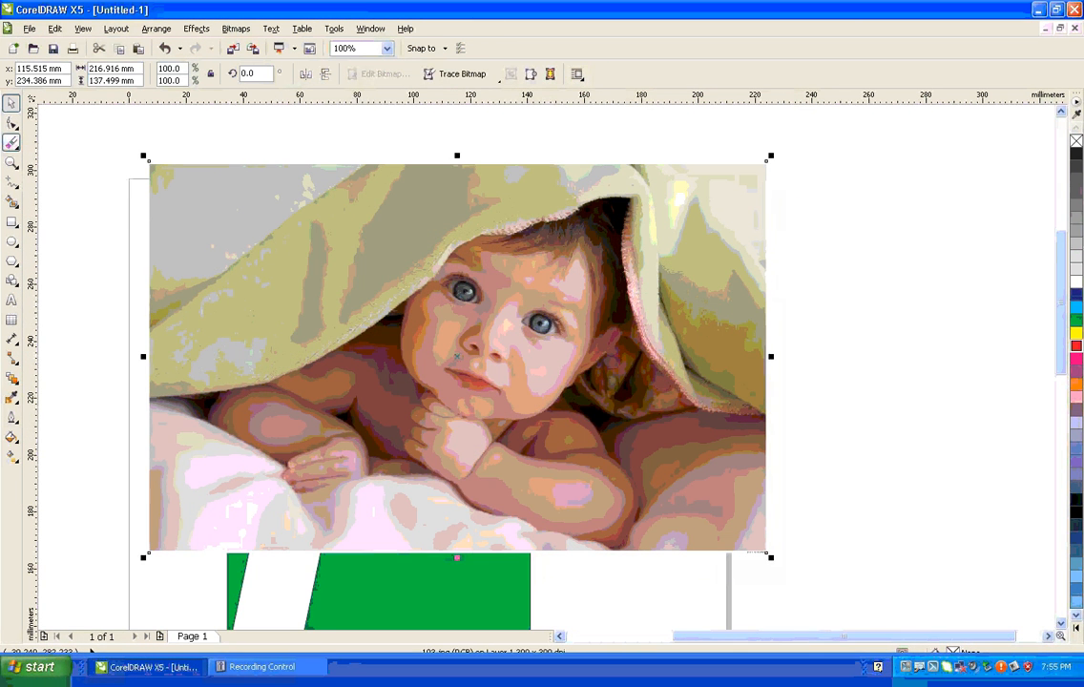
Erase irregular freehand strokes across the photo's edges, the baby's face and the lower blanket with the 5 mm Eraser
left_click(11, 143)
mouse_move(421, 172)
left_mouse_down()
mouse_move(649, 171)
mouse_move(615, 215)
mouse_move(496, 274)
mouse_move(460, 271)
mouse_move(600, 322)
mouse_move(525, 291)
left_mouse_up()
mouse_move(350, 146)
left_mouse_down()
mouse_move(392, 167)
mouse_move(143, 167)
mouse_move(138, 395)
mouse_move(175, 551)
mouse_move(320, 547)
mouse_move(274, 503)
mouse_move(336, 507)
mouse_move(378, 487)
mouse_move(428, 496)
mouse_move(423, 510)
mouse_move(330, 544)
mouse_move(362, 532)
left_mouse_up()
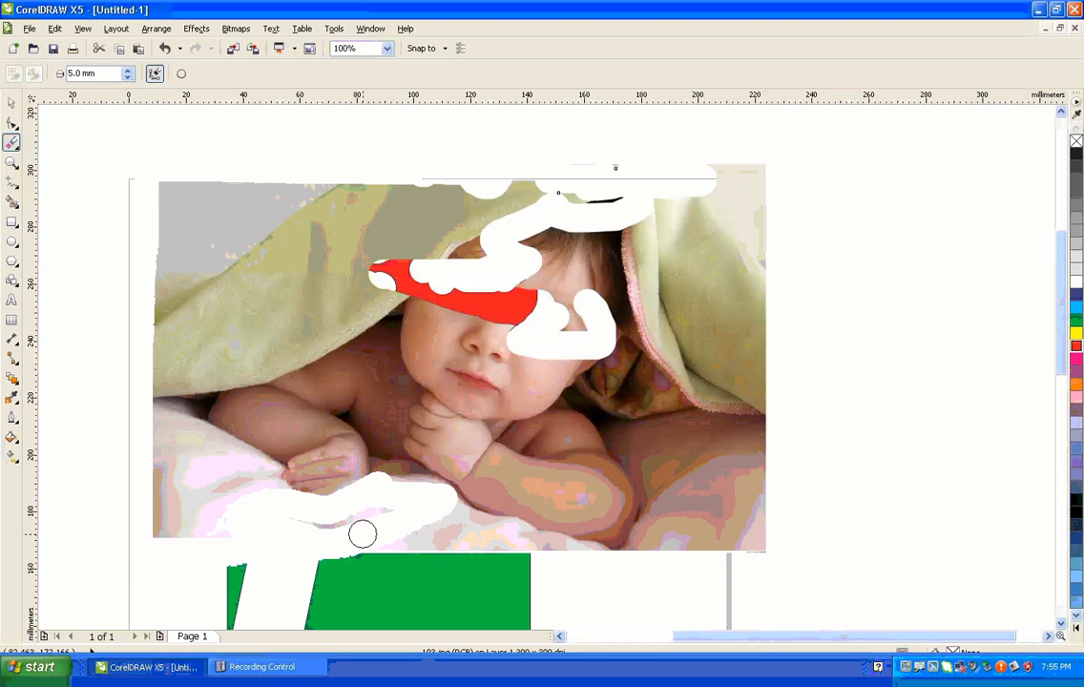
left_click(11, 102)
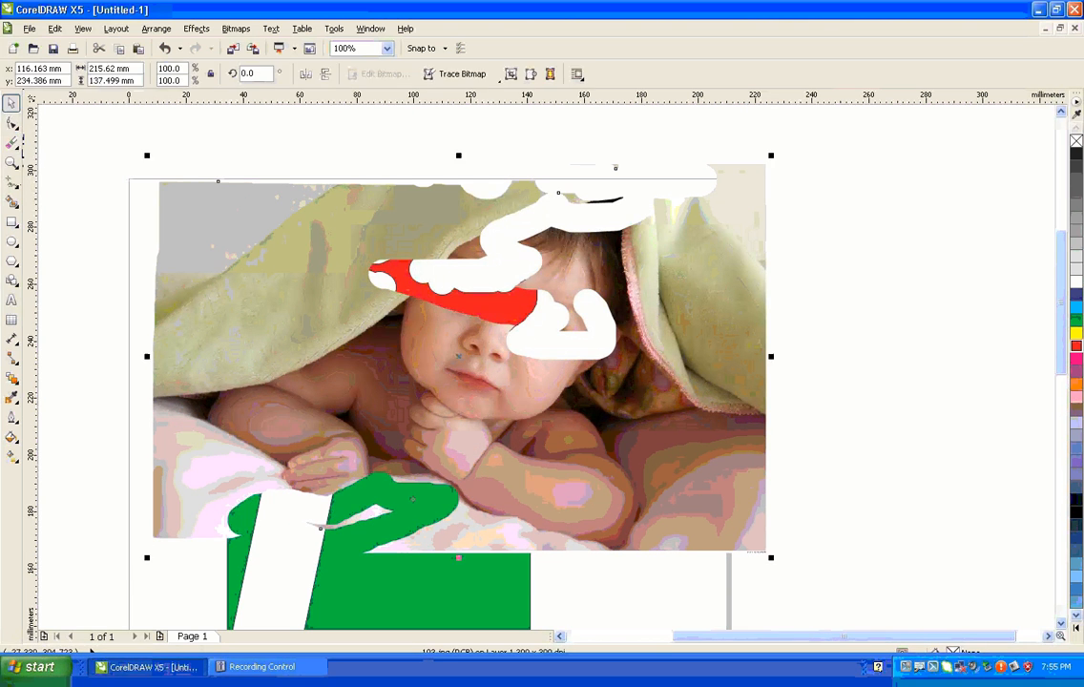
left_click(11, 143)
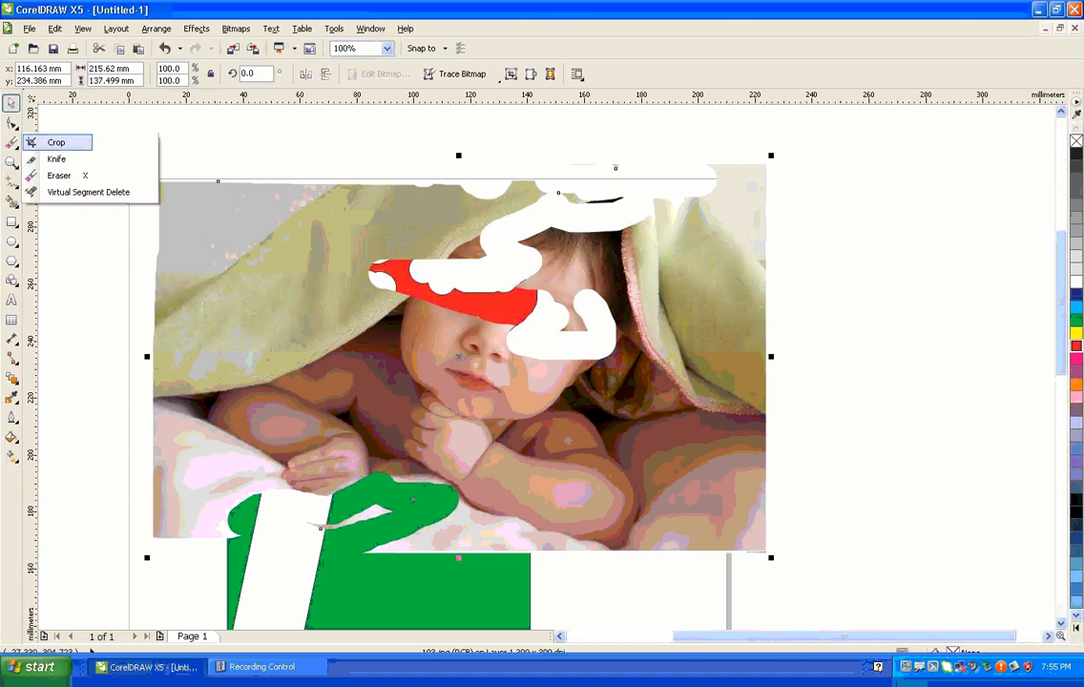
left_click(11, 122)
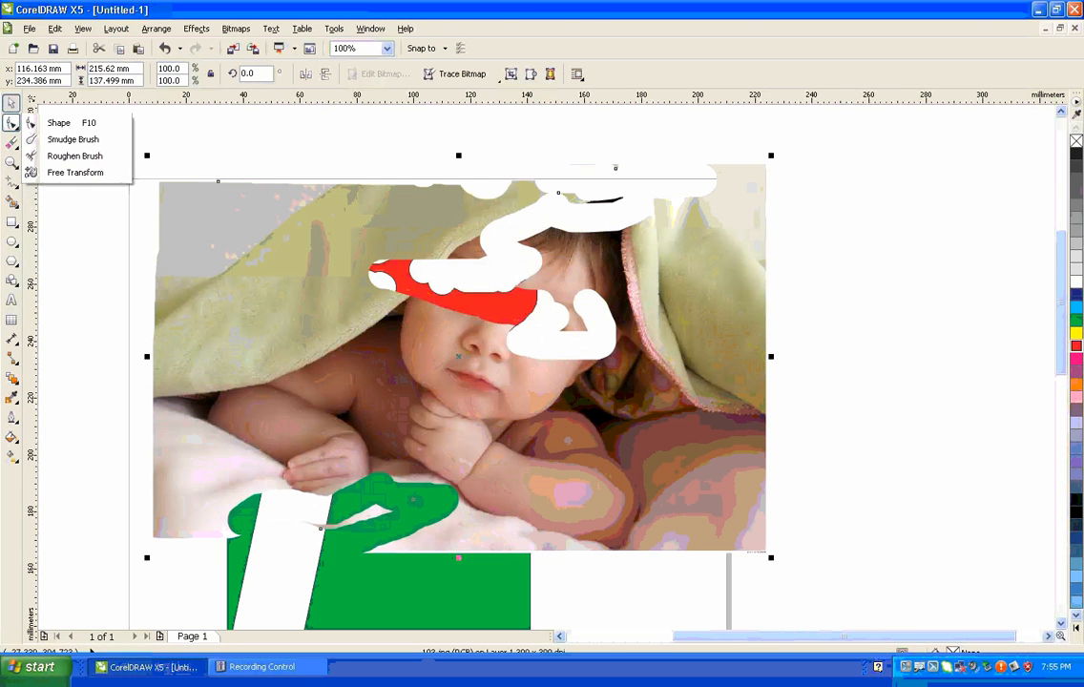
left_click(11, 102)
left_click(11, 143)
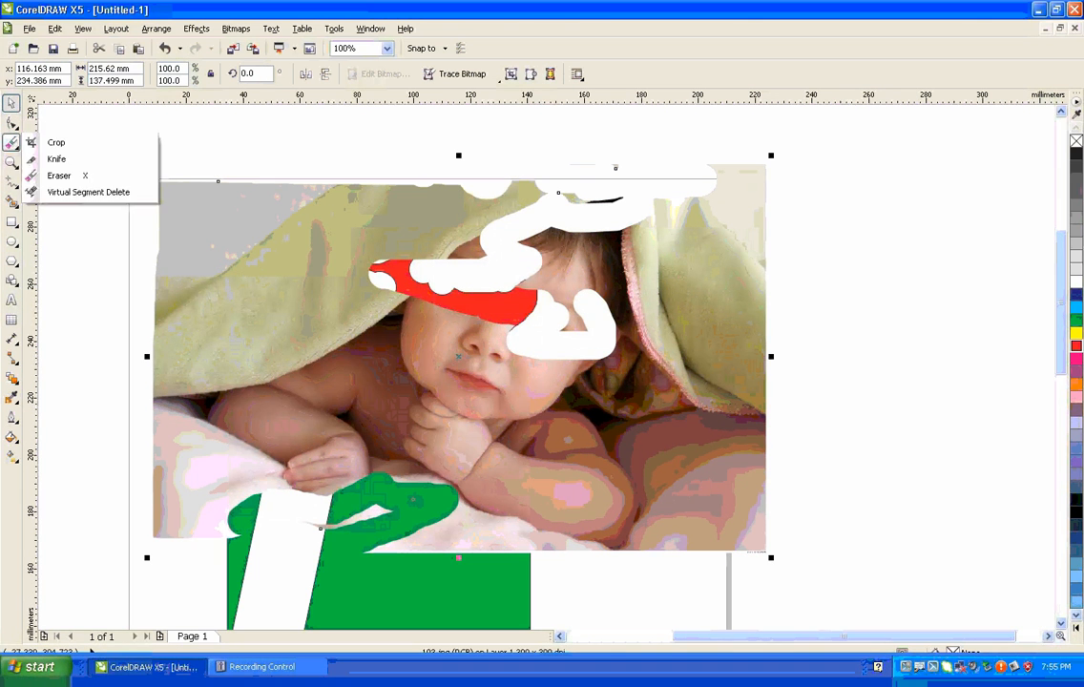
left_click(12, 122)
Make Virtual Segment Delete the active cutting tool and move the photo up about 64 mm, clear of the green pieces
left_click(13, 144)
left_click(13, 144)
left_click(13, 144)
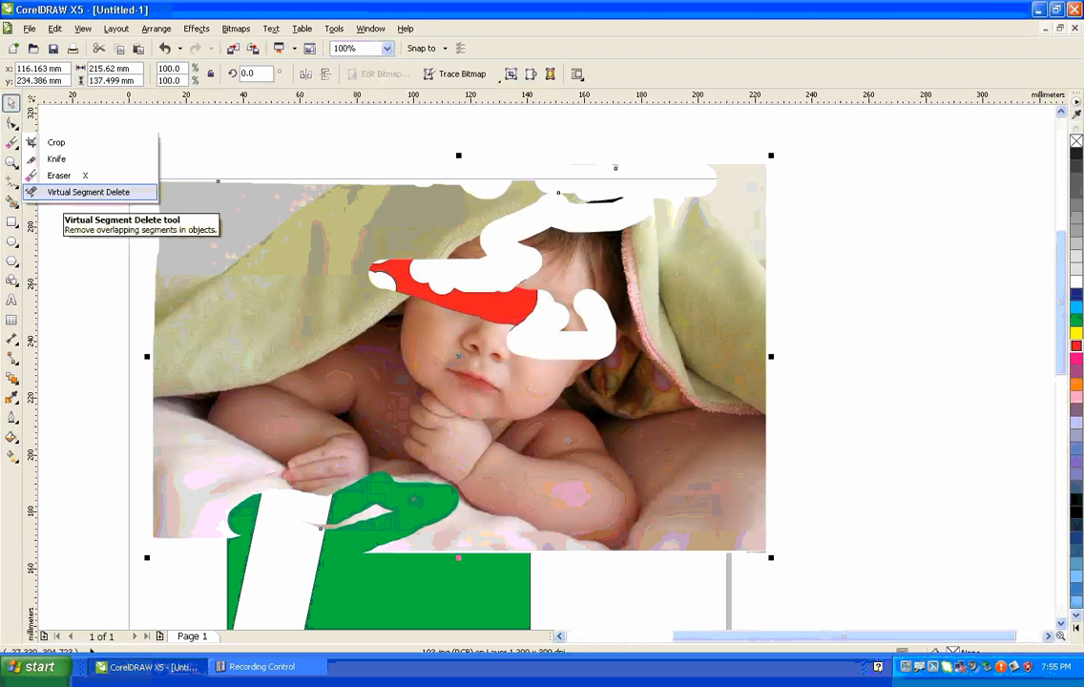
left_click(59, 192)
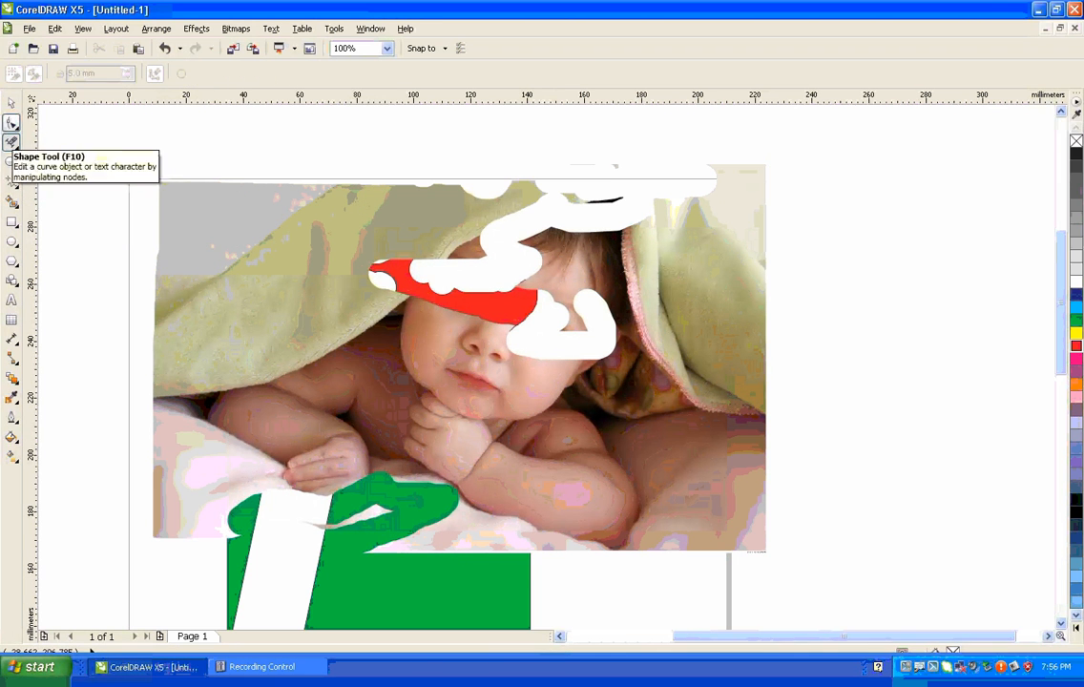
left_click(12, 102)
left_click(11, 142)
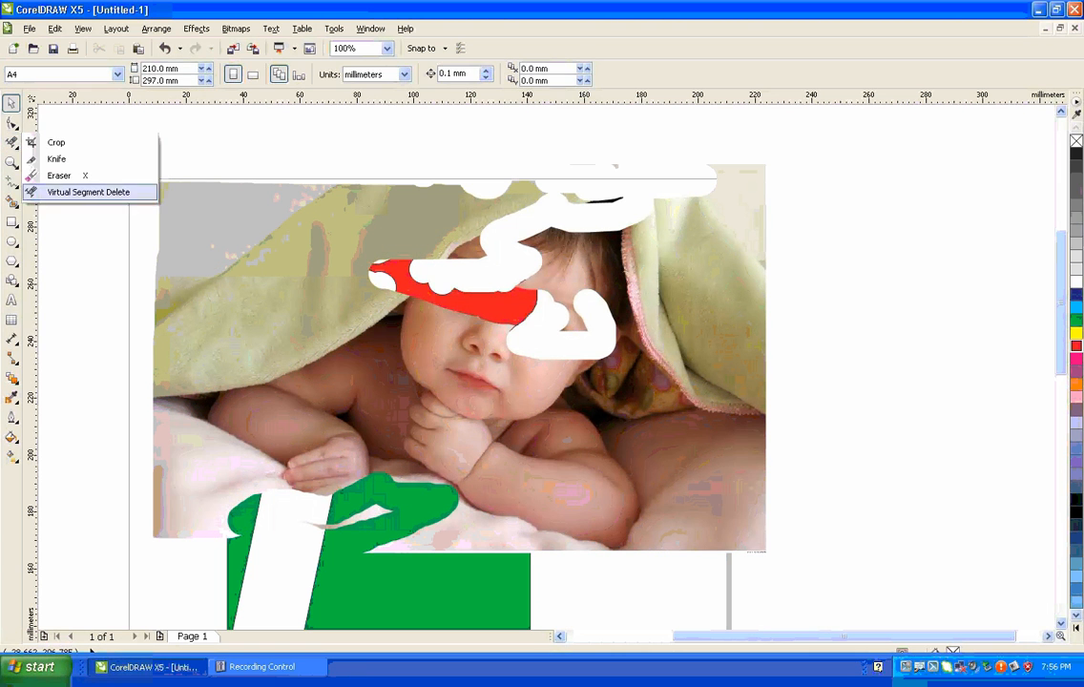
left_click(55, 176)
key("space")
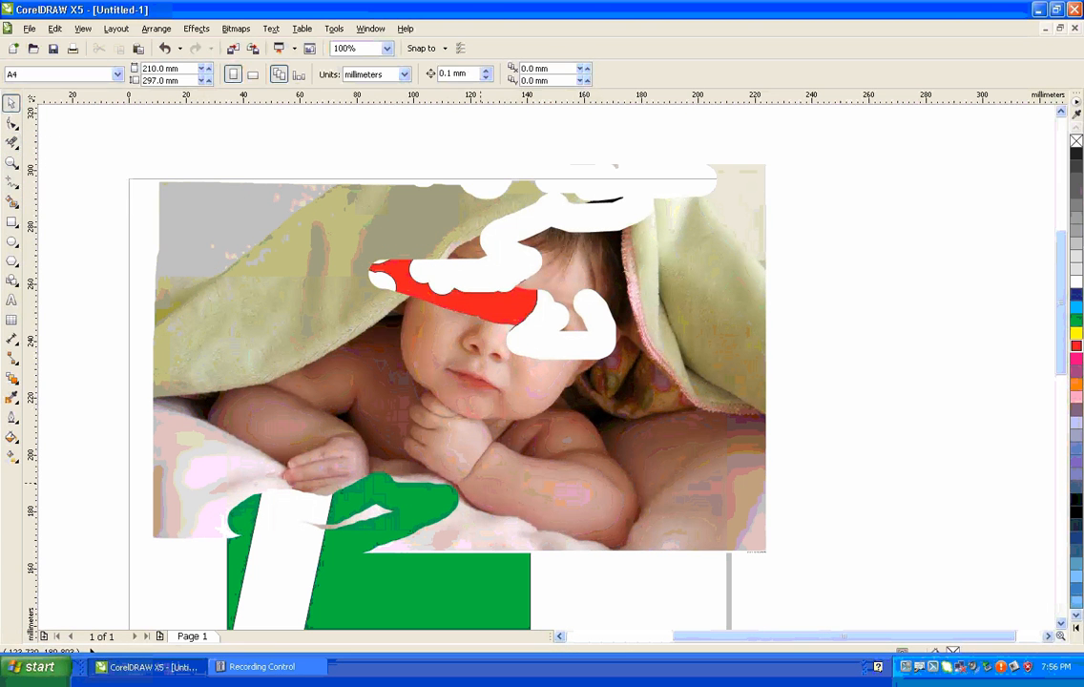
left_click(418, 560)
left_click_drag(496, 429, 503, 247)
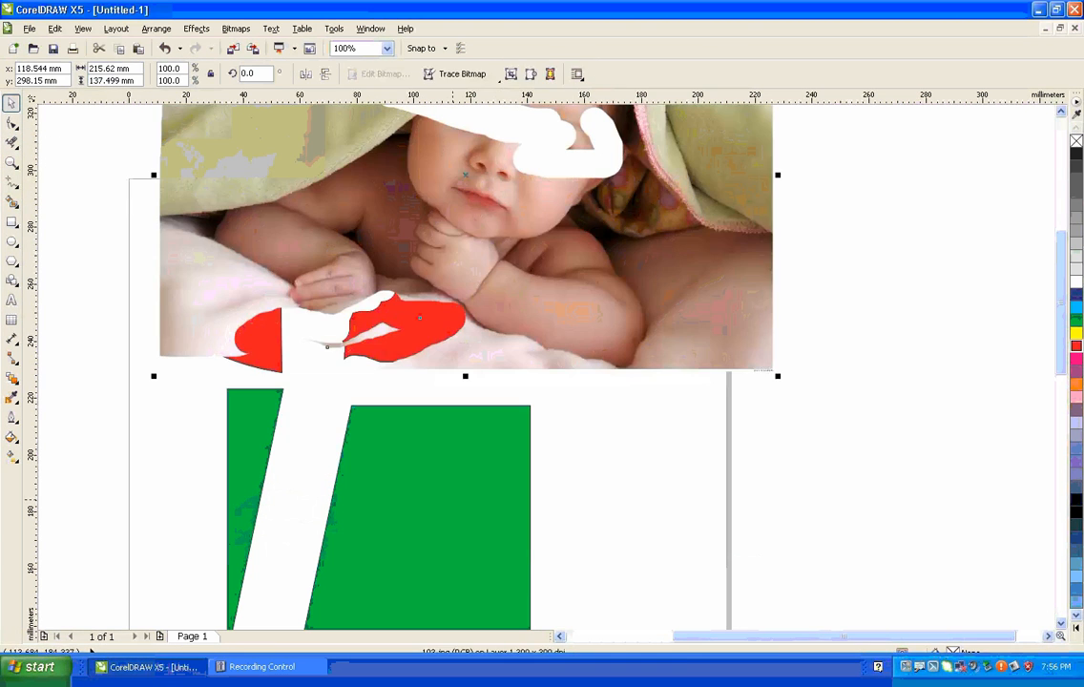
Remove both green pieces with Virtual Segment Delete, including the vertical line remaining from the larger one
left_click(284, 423)
key("space")
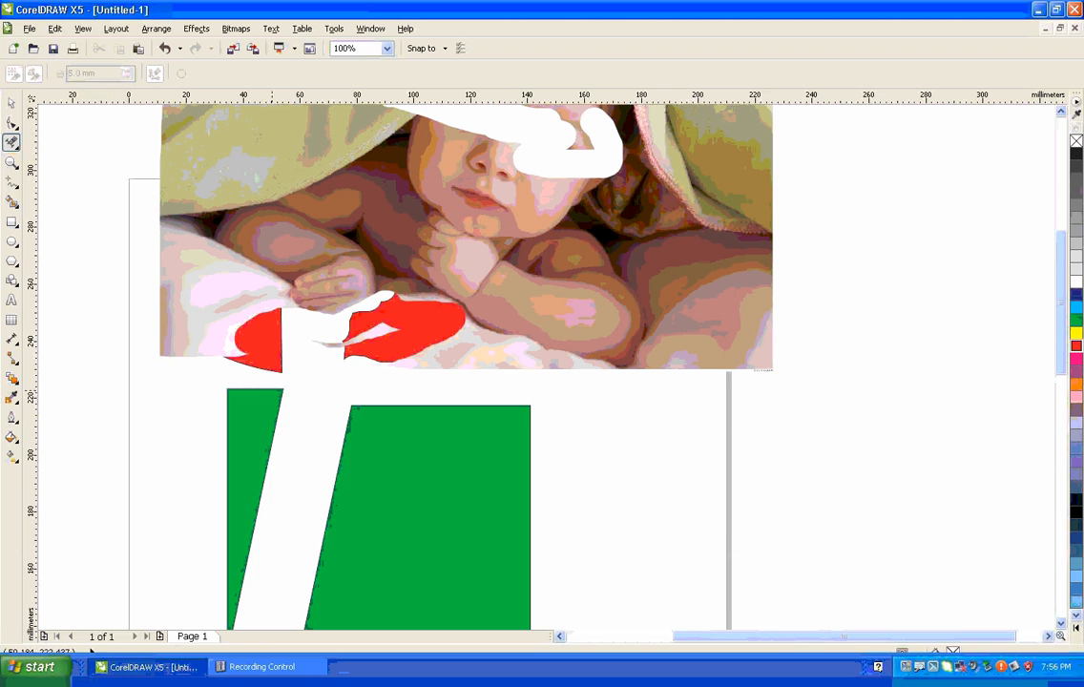
left_click(272, 391)
left_click(282, 392)
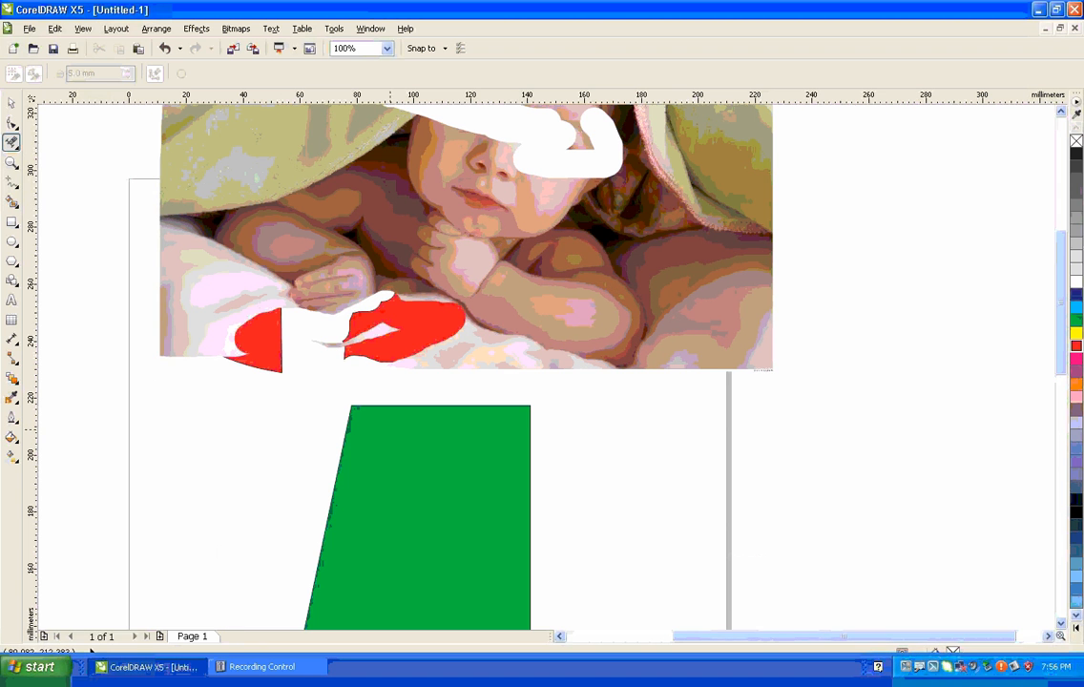
left_click(380, 405)
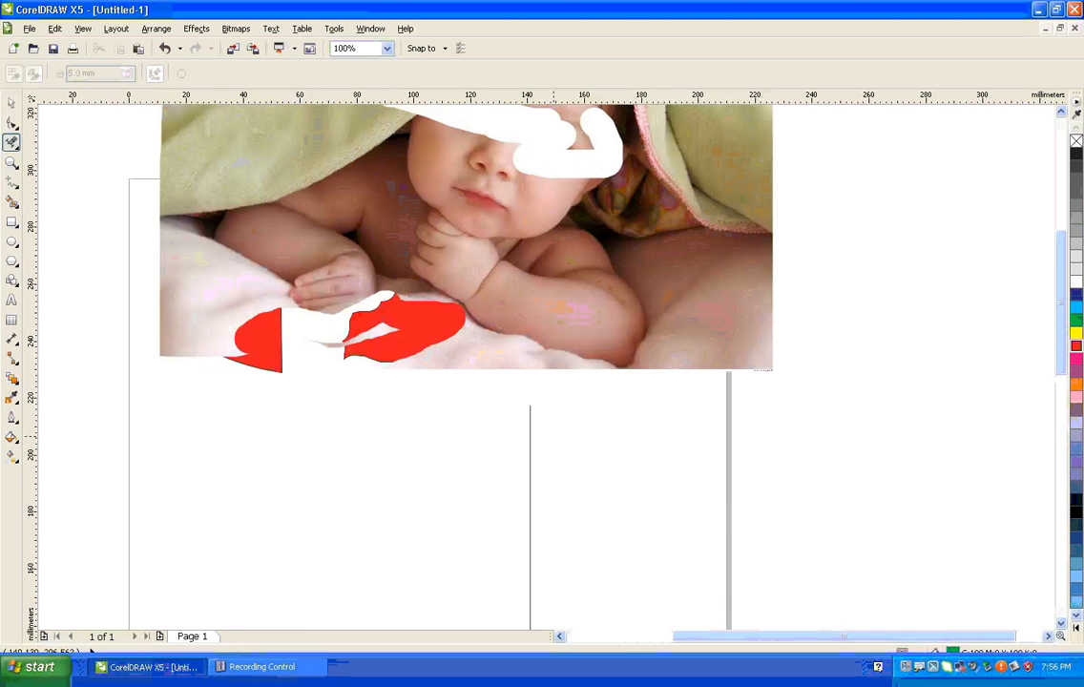
left_click(530, 414)
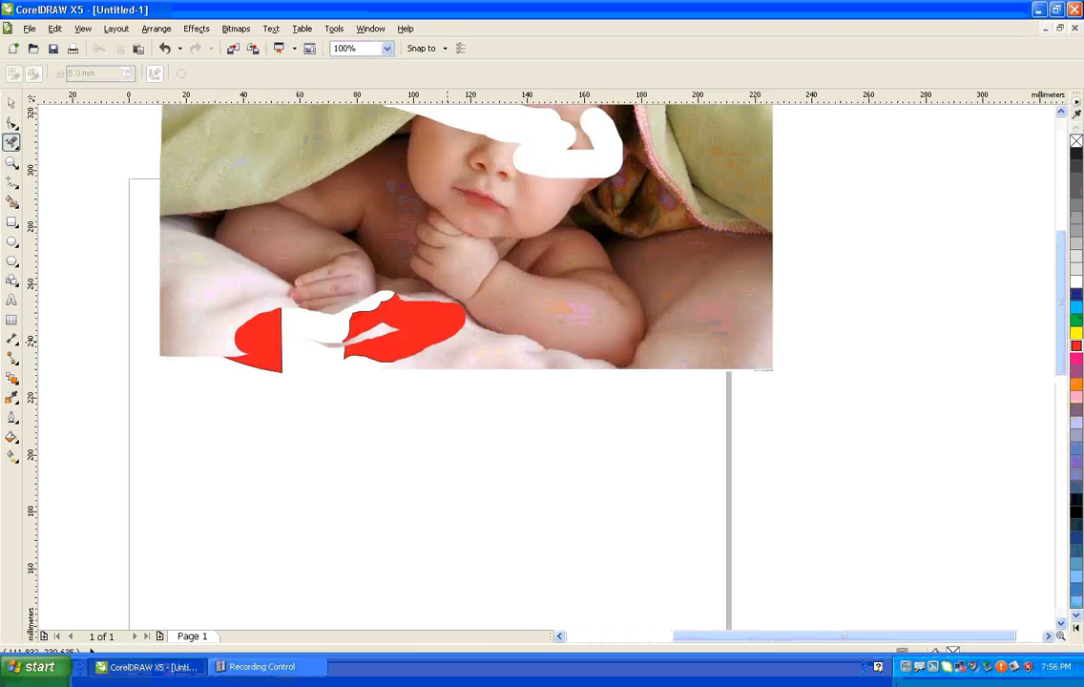
Move the photo down slightly, delete it, and delete both red pieces to empty the page
key("space")
left_click_drag(499, 340, 483, 444)
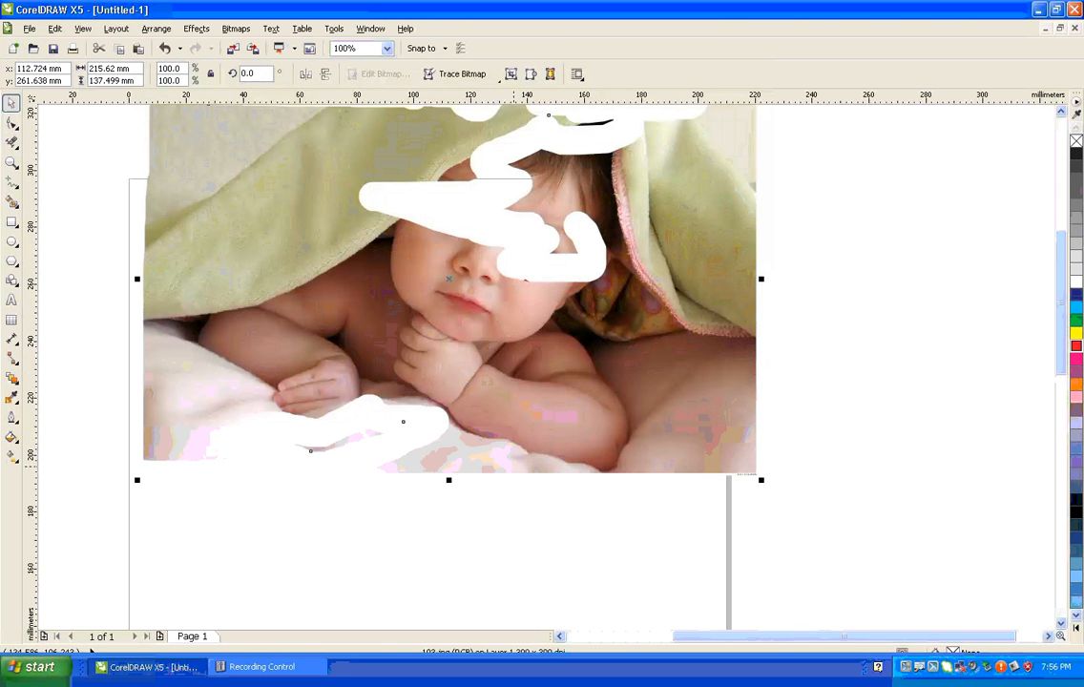
key("Delete")
left_click_drag(179, 212, 619, 453)
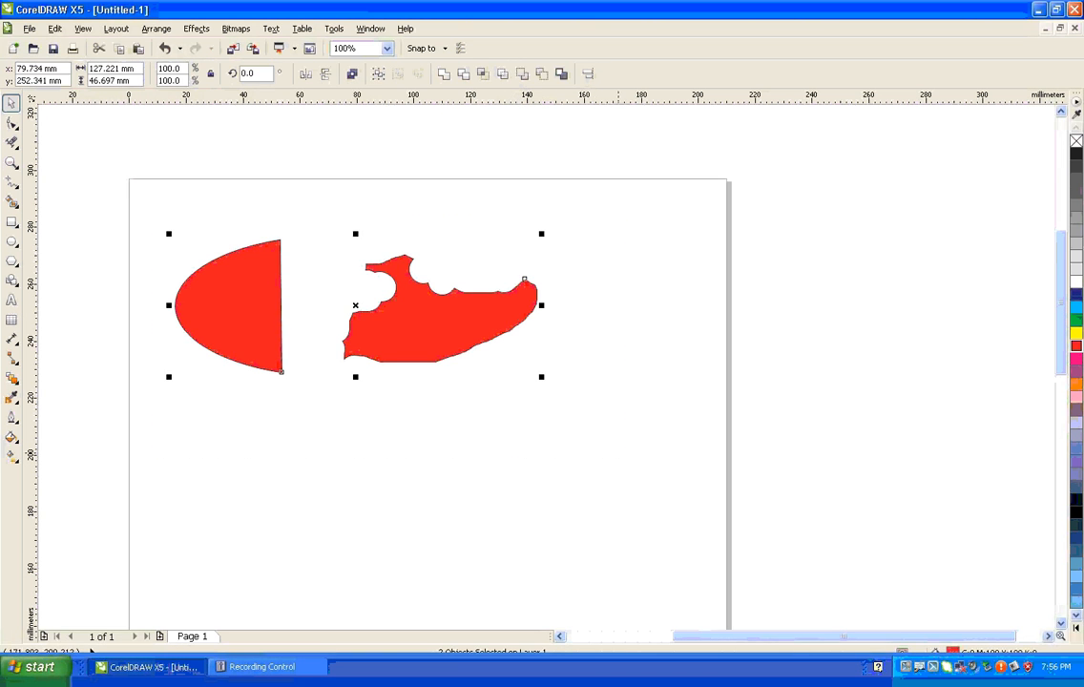
key("Delete")
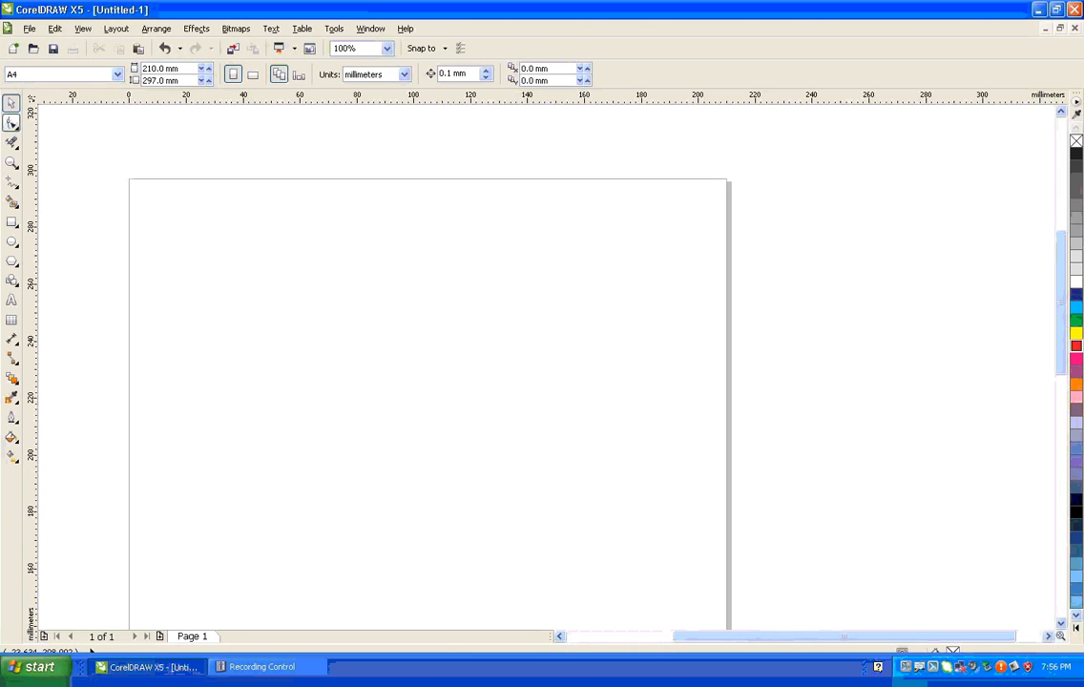
Choose the Crop tool and review the descriptions of the Crop and Knife tools
left_click(12, 142)
left_click(43, 142)
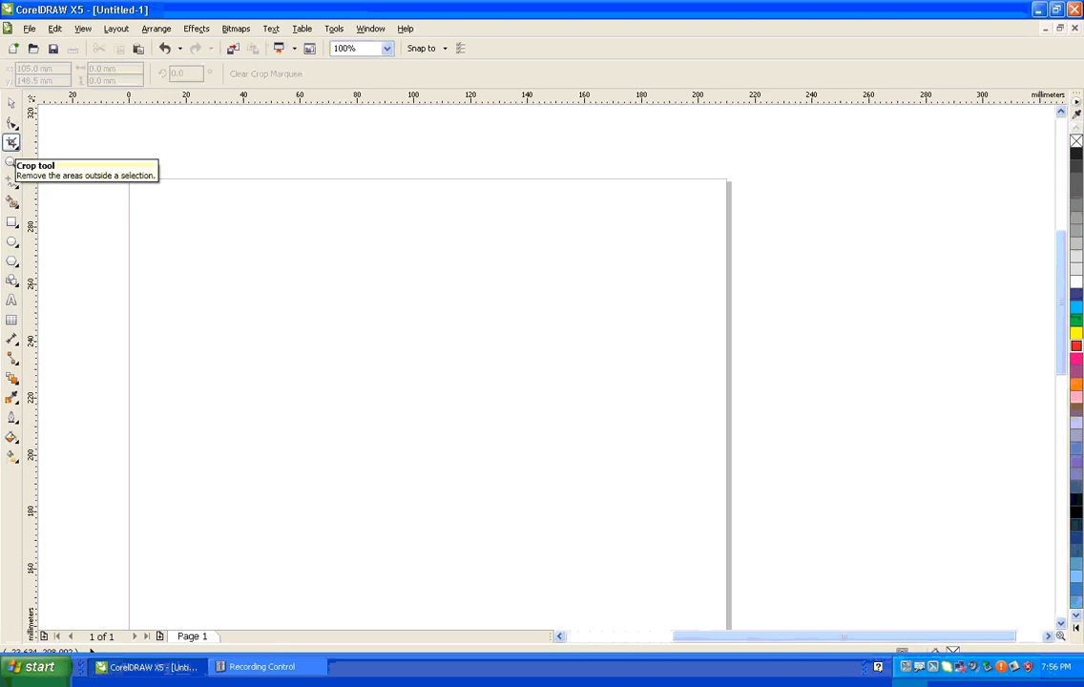
left_click(11, 141)
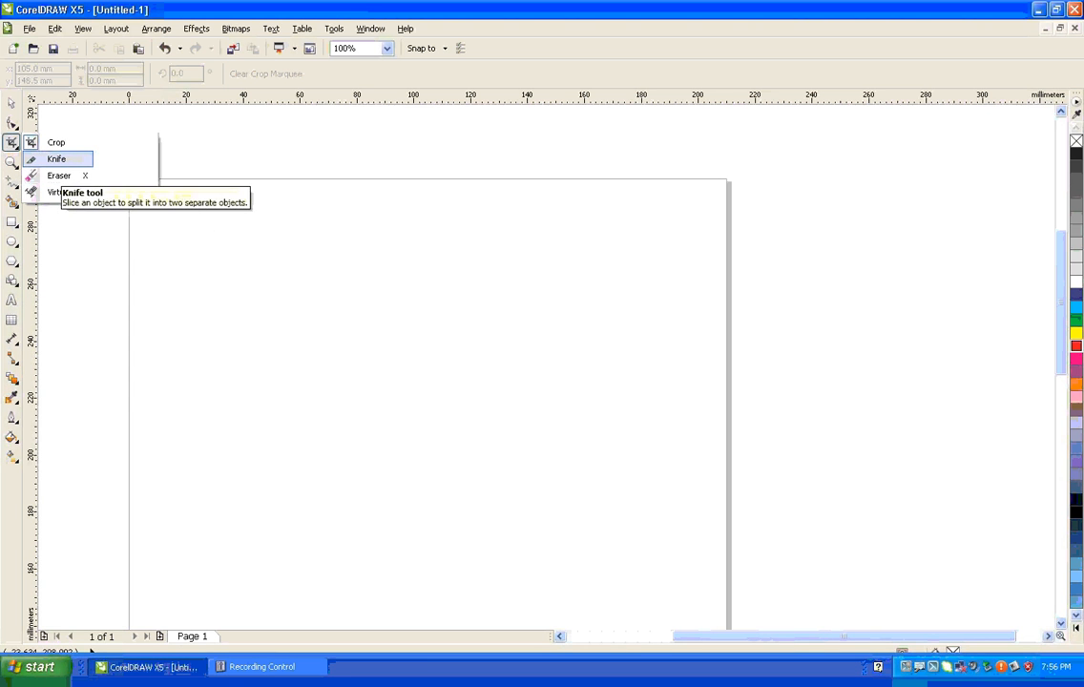